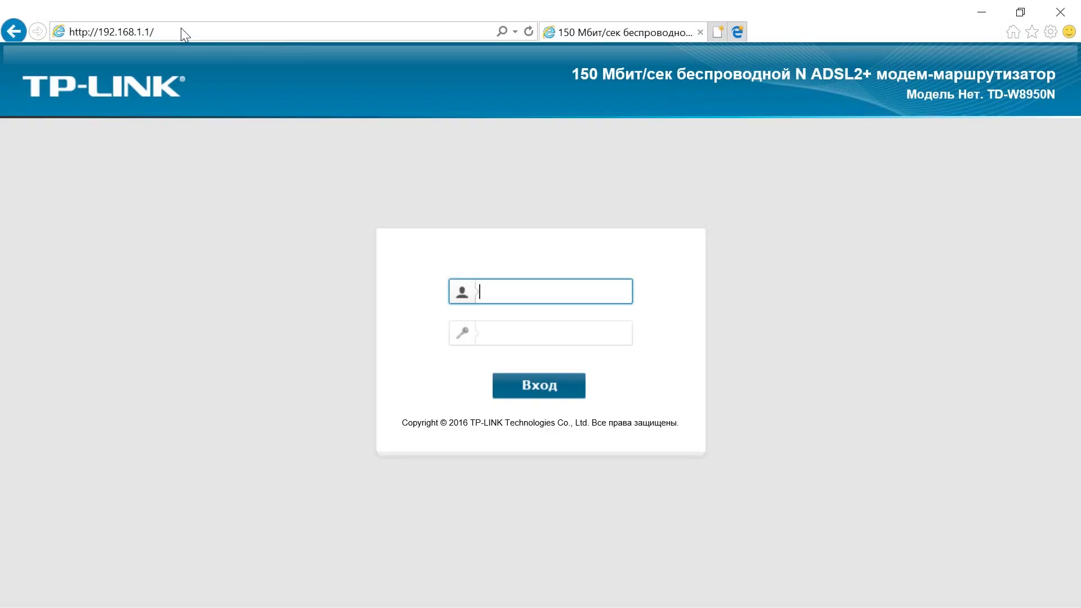
Log in to the router at 192.168.1.1 with the admin account's username and password.
{"action": "left_click", "coordinate": [181, 28]}
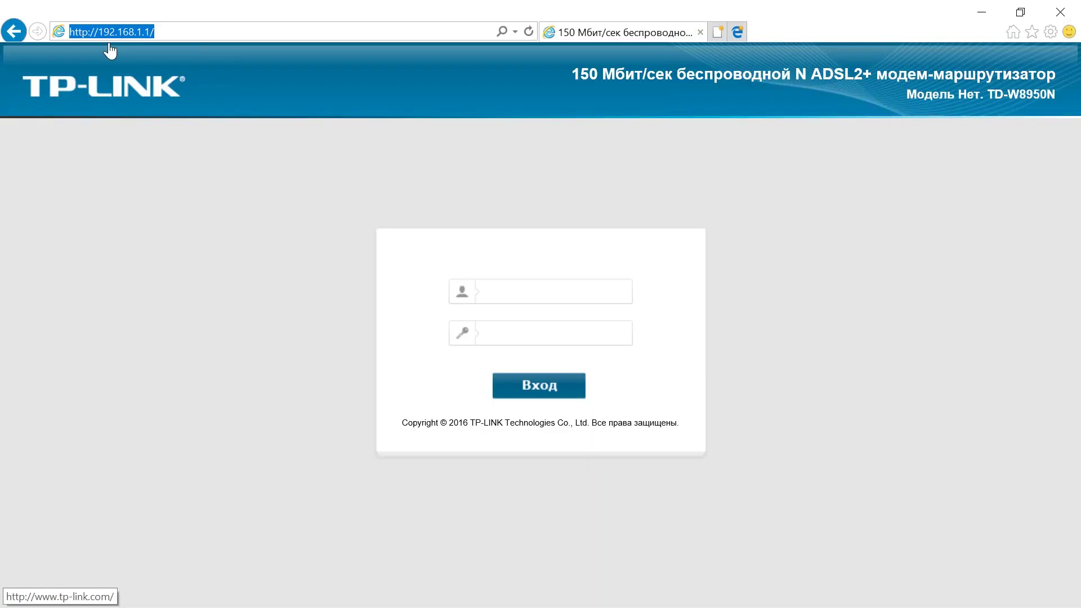
{"action": "left_click", "coordinate": [507, 297]}
{"action": "type", "text": "admin"}
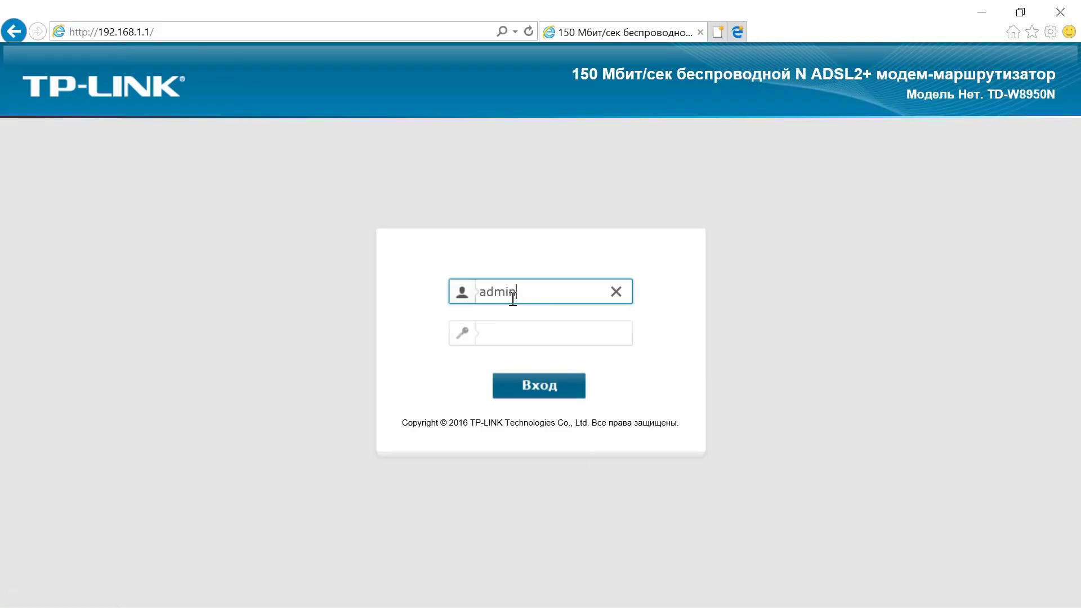
{"action": "left_click", "coordinate": [503, 339]}
{"action": "type", "text": "admin"}
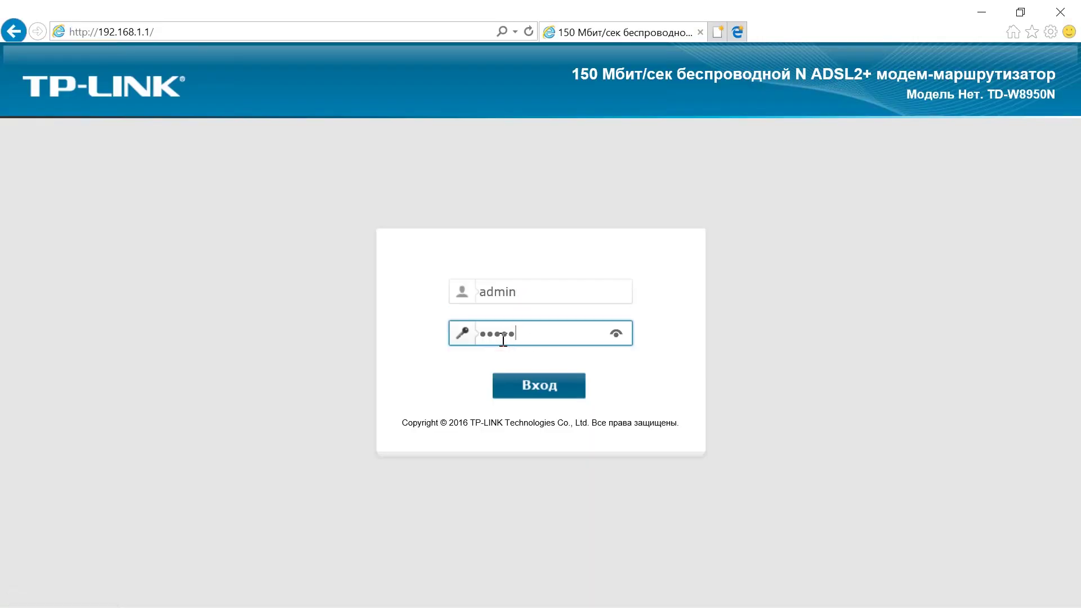
{"action": "left_click", "coordinate": [527, 395]}
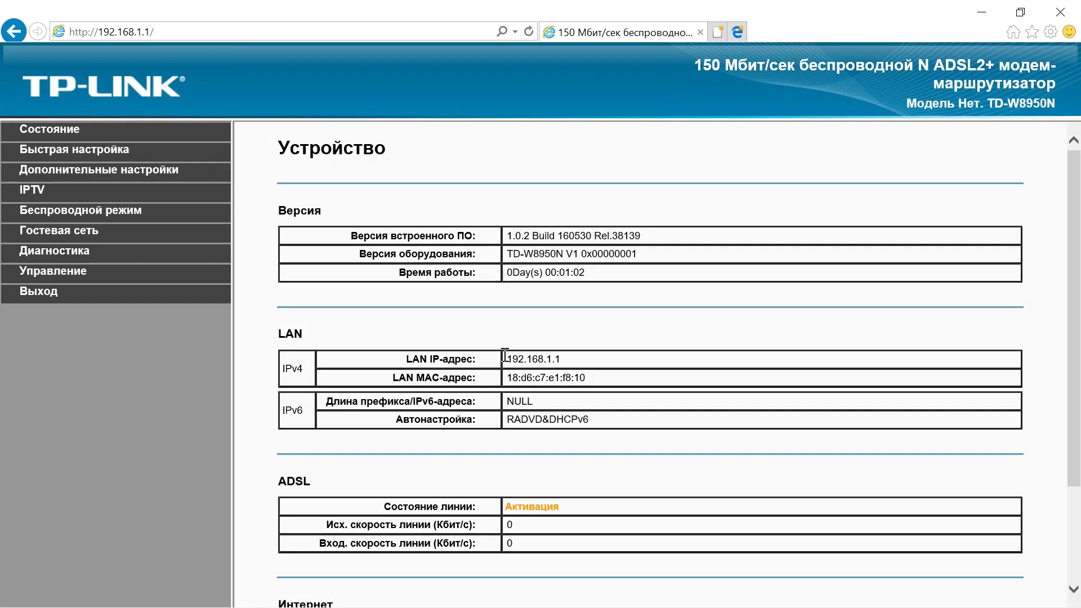
Launch Quick Setup, pass the introduction page, and select ADSL WAN as the connection type.
{"action": "left_click", "coordinate": [117, 159]}
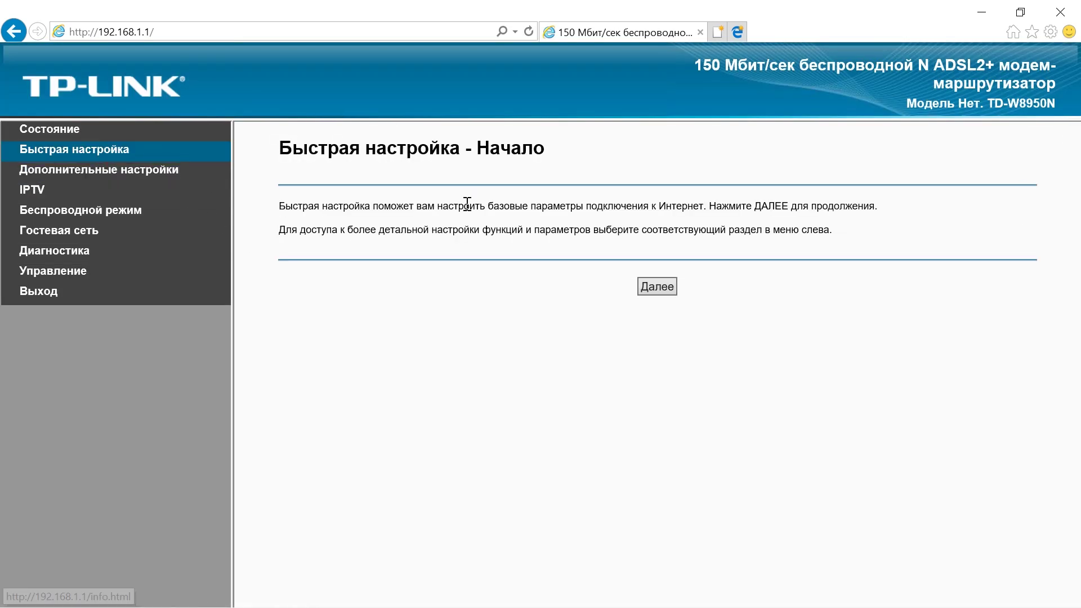
{"action": "left_click", "coordinate": [662, 290]}
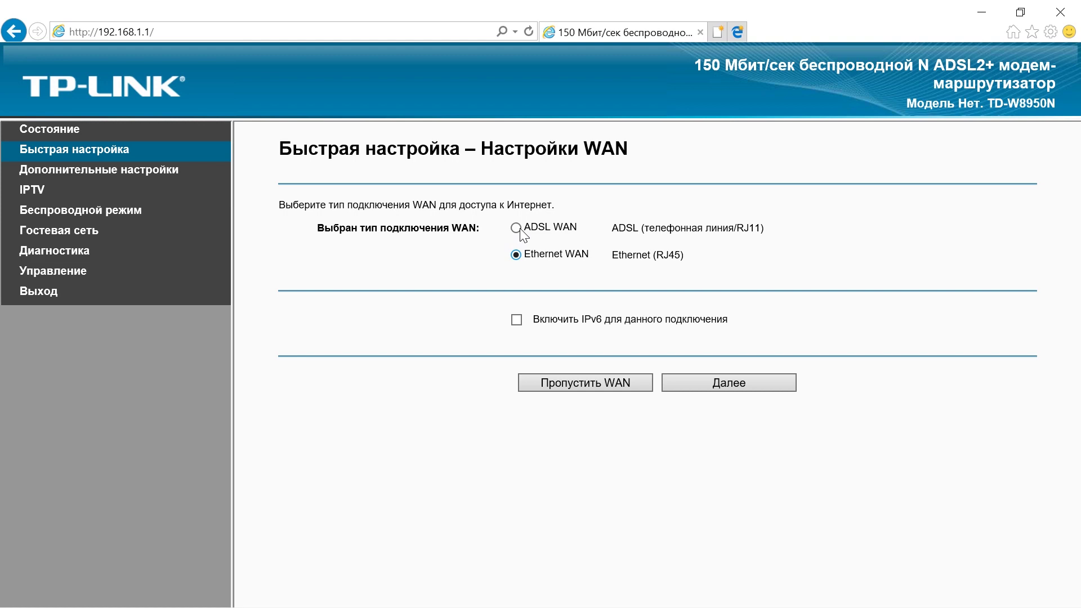
{"action": "left_click", "coordinate": [521, 231]}
Keep country Russia, provider Other and connection type PPPoE in the ADSL settings.
{"action": "left_click", "coordinate": [717, 383]}
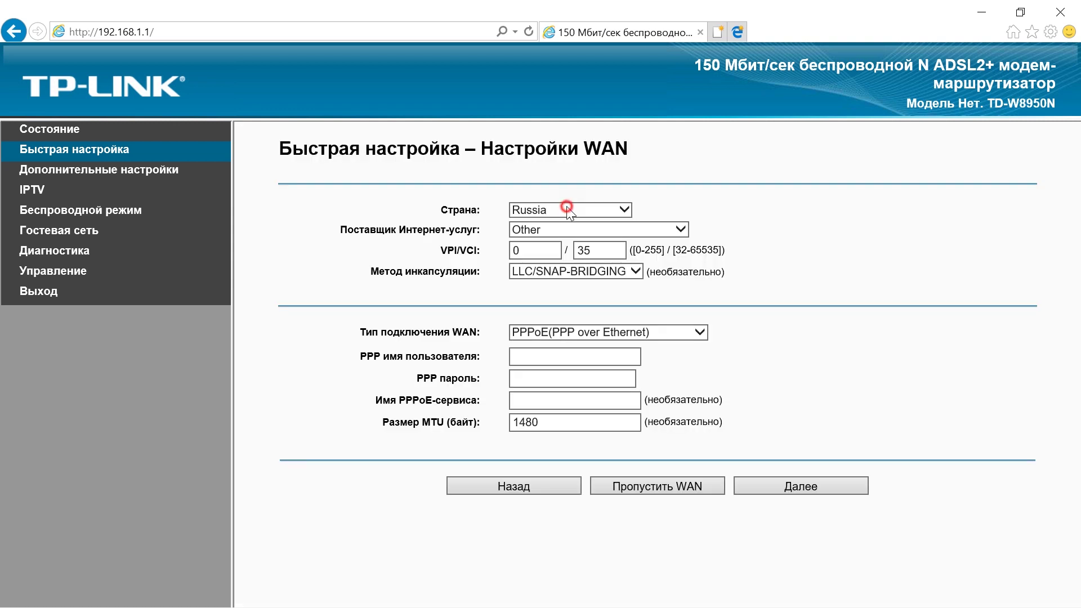
{"action": "left_click", "coordinate": [568, 209]}
{"action": "left_click", "coordinate": [569, 244]}
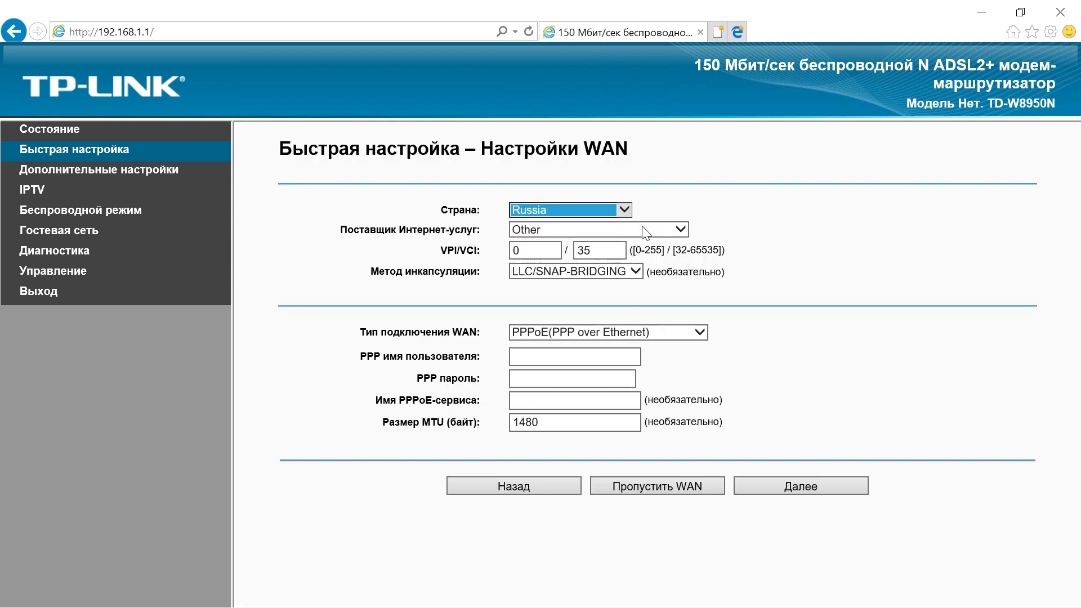
{"action": "left_click", "coordinate": [640, 229]}
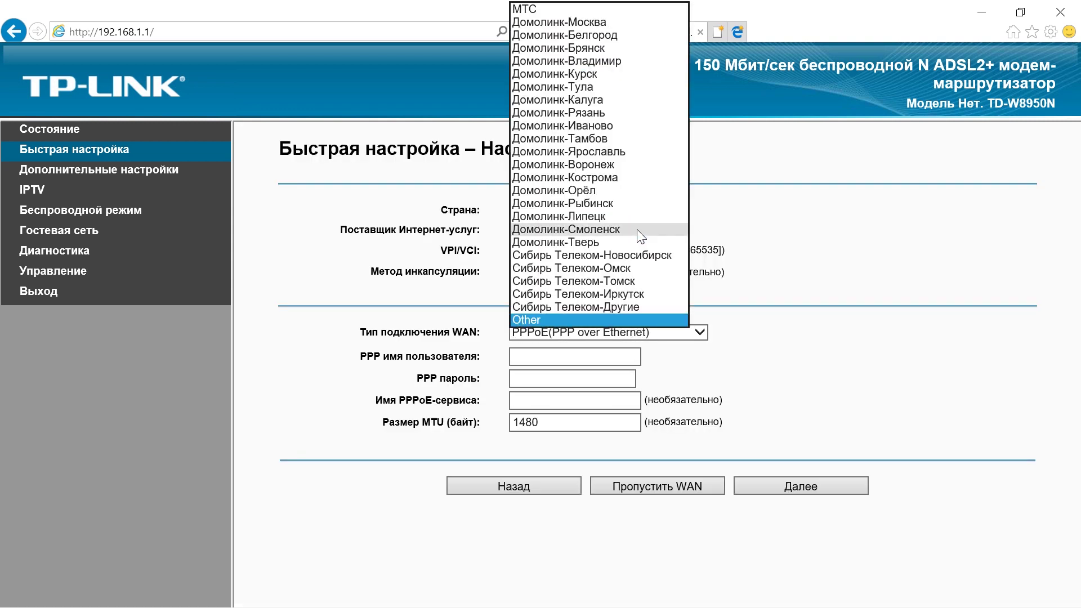
{"action": "left_click", "coordinate": [549, 21]}
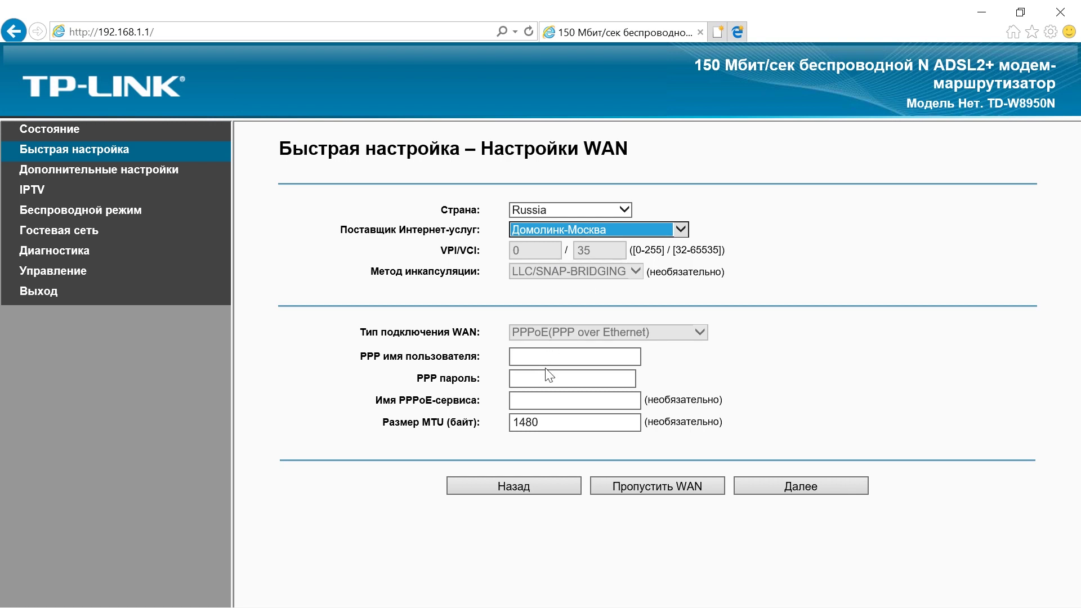
{"action": "left_click", "coordinate": [662, 271]}
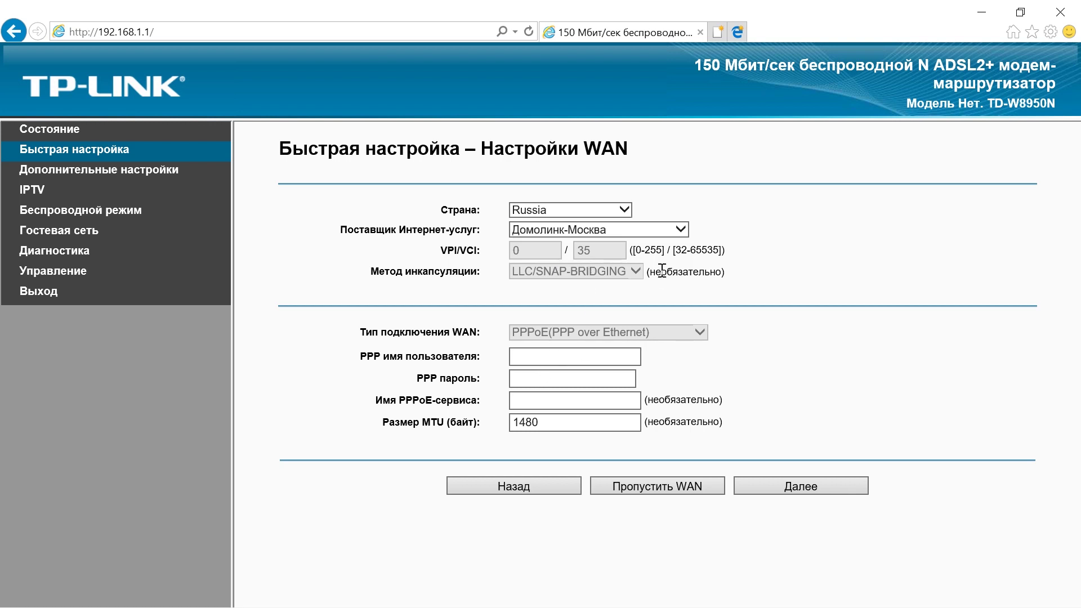
{"action": "left_click", "coordinate": [680, 230]}
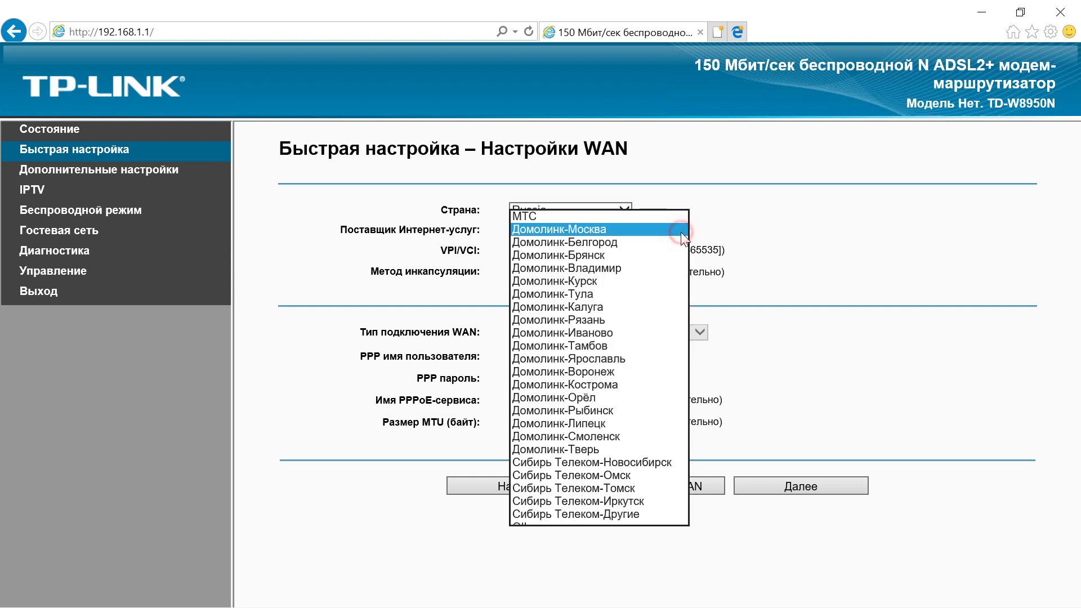
{"action": "left_click", "coordinate": [556, 528]}
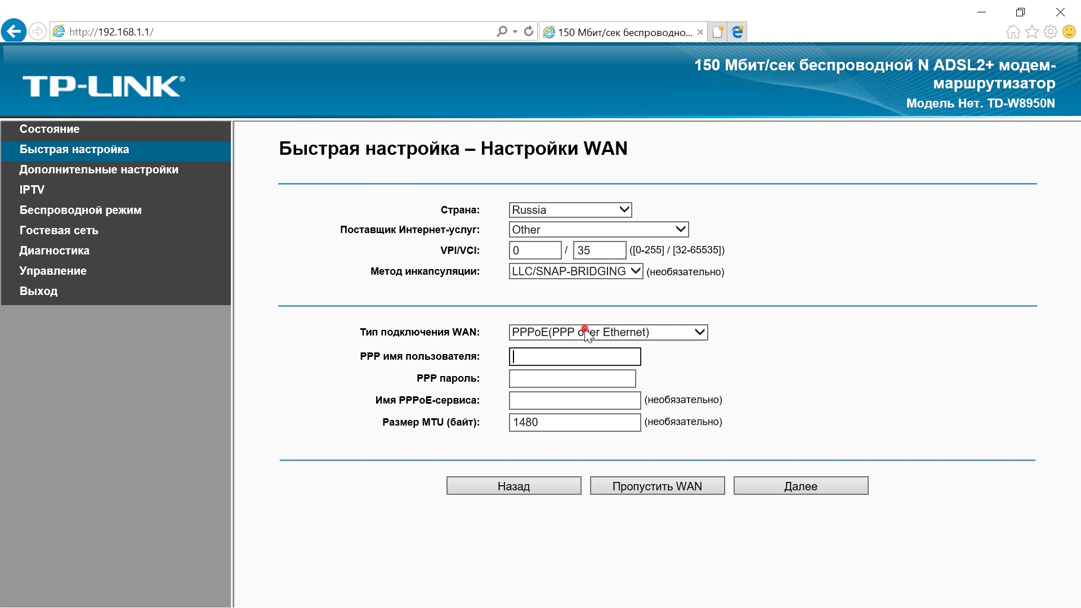
{"action": "left_click", "coordinate": [614, 348]}
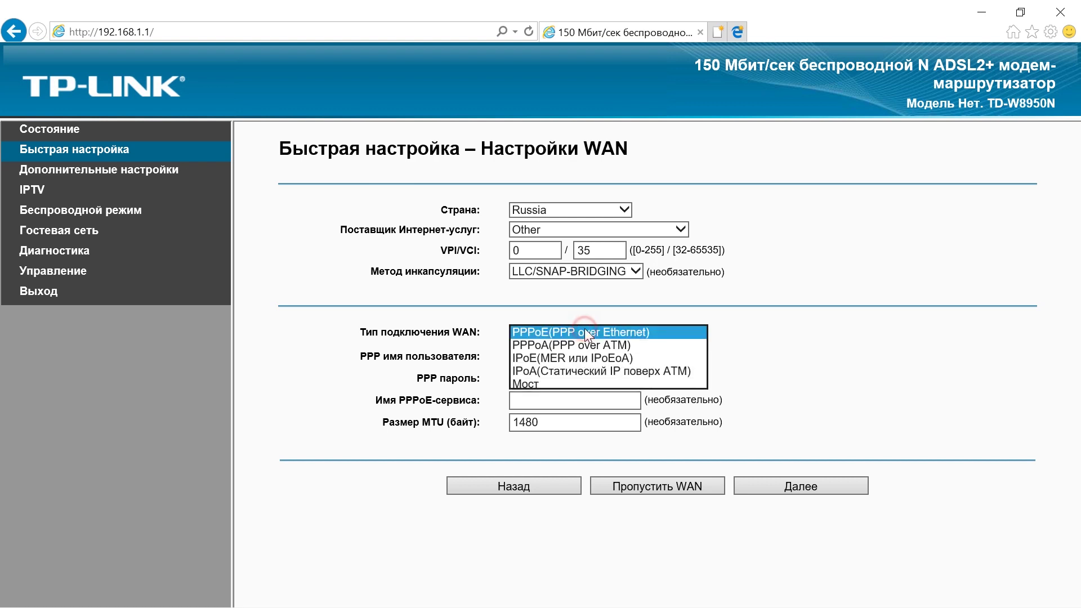
{"action": "left_click", "coordinate": [821, 381]}
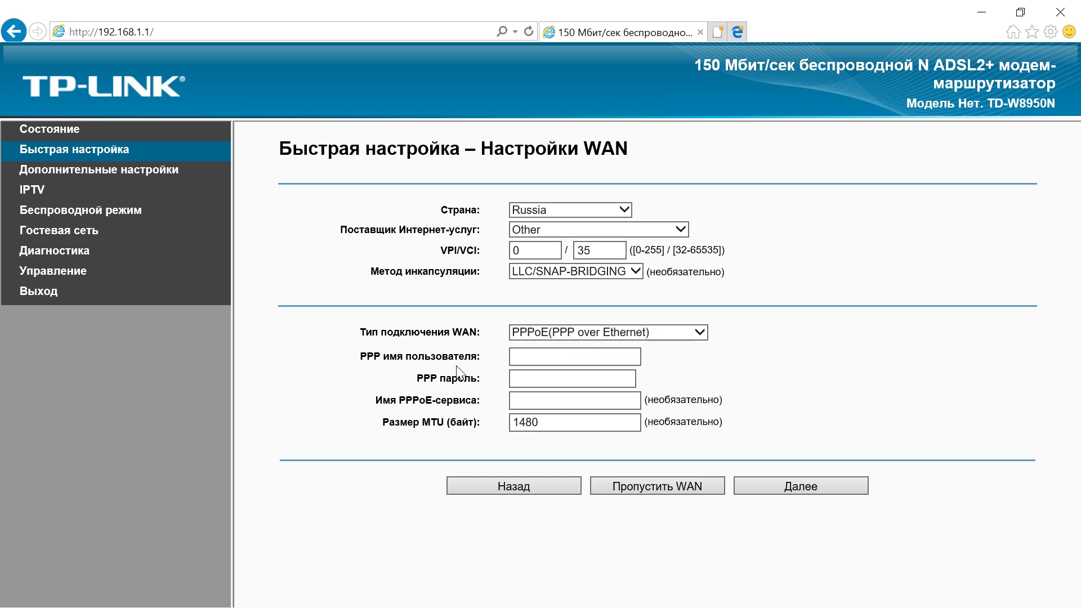
Paste the PPP account username and password, then continue to the wireless step.
{"action": "left_click", "coordinate": [523, 360]}
{"action": "key", "text": "ctrl+v"}
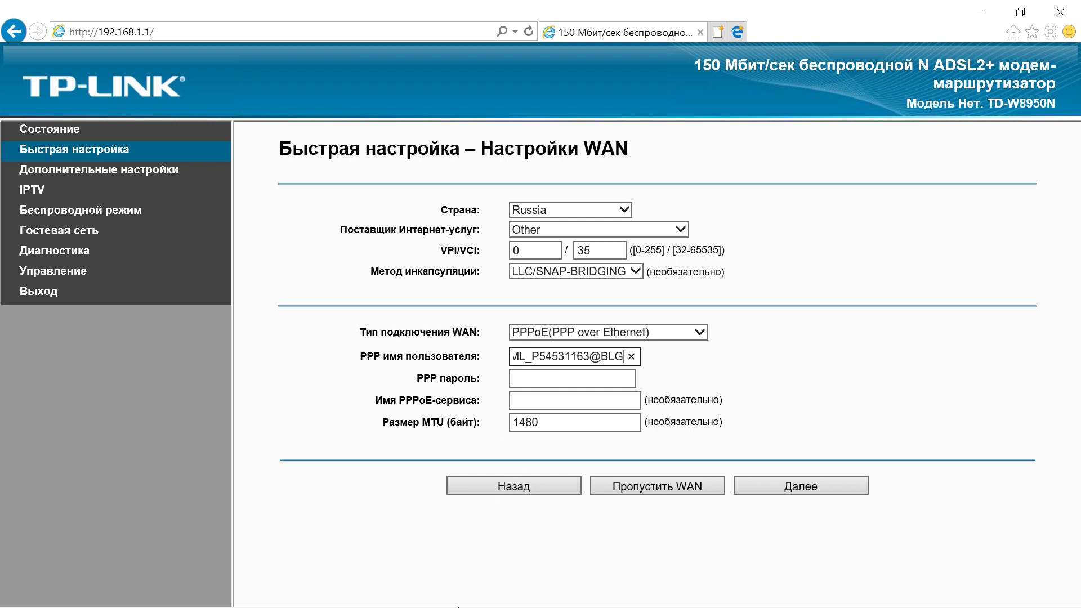
{"action": "left_click", "coordinate": [536, 374]}
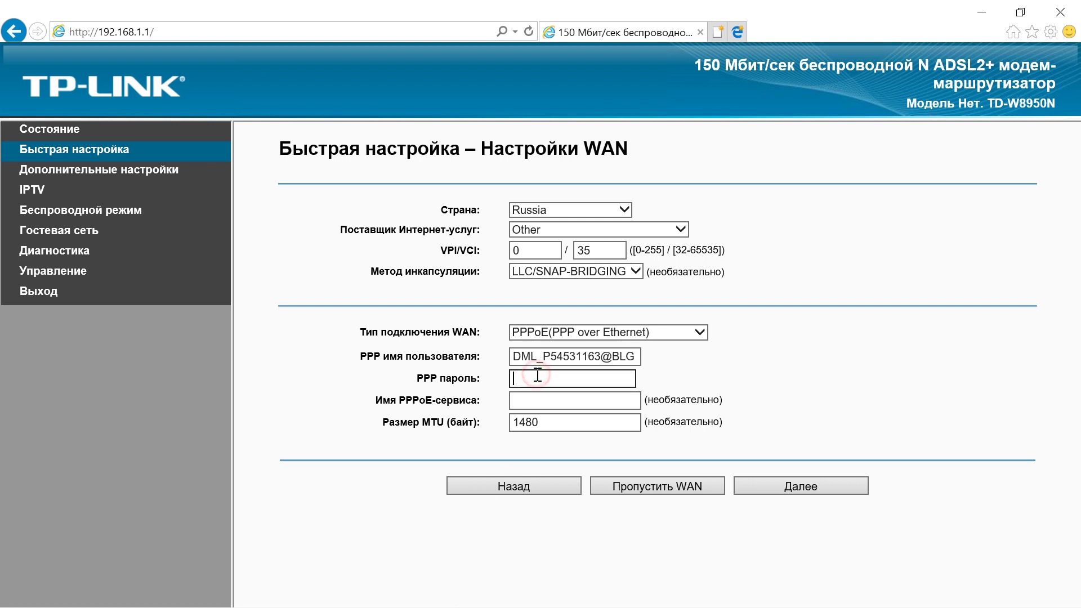
{"action": "key", "text": "ctrl+v"}
{"action": "left_click", "coordinate": [788, 483]}
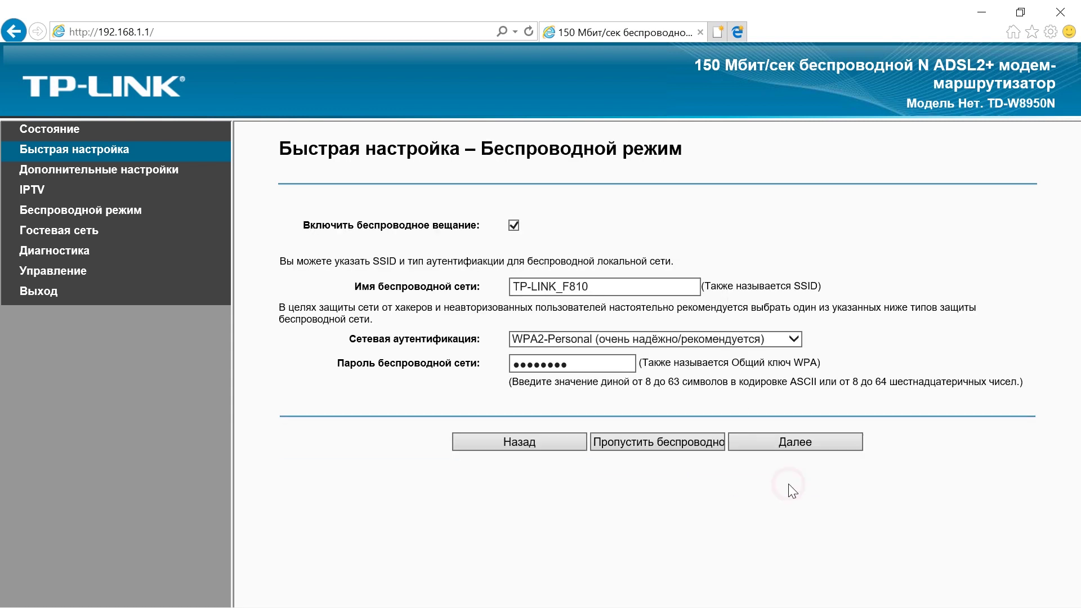
Secure TP-LINK_F810 with WPA2-Personal and a new wireless password, then continue to the summary.
{"action": "left_click", "coordinate": [606, 288]}
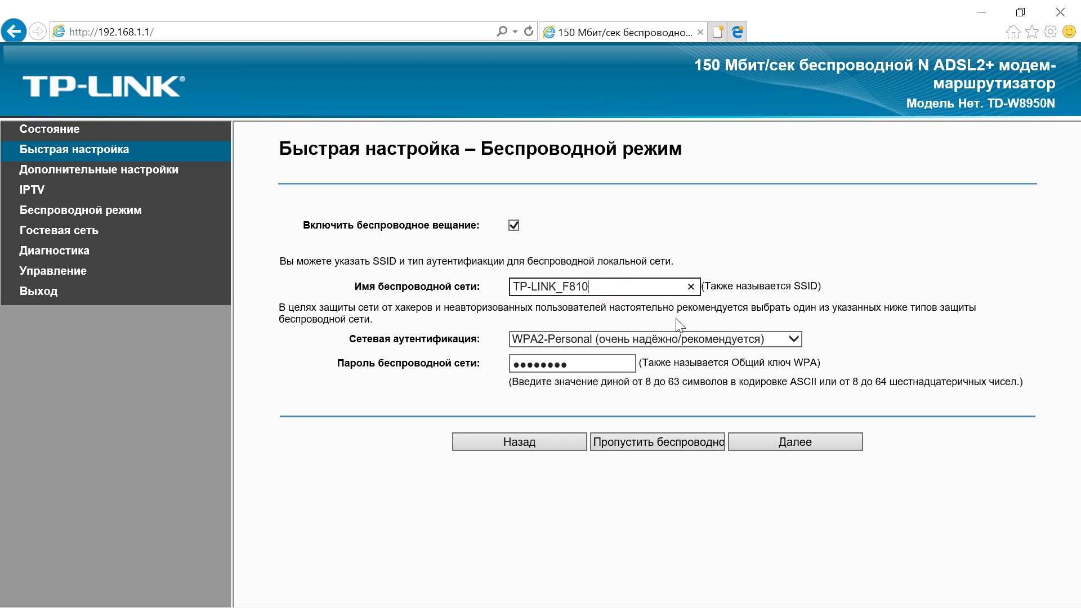
{"action": "left_click", "coordinate": [748, 343]}
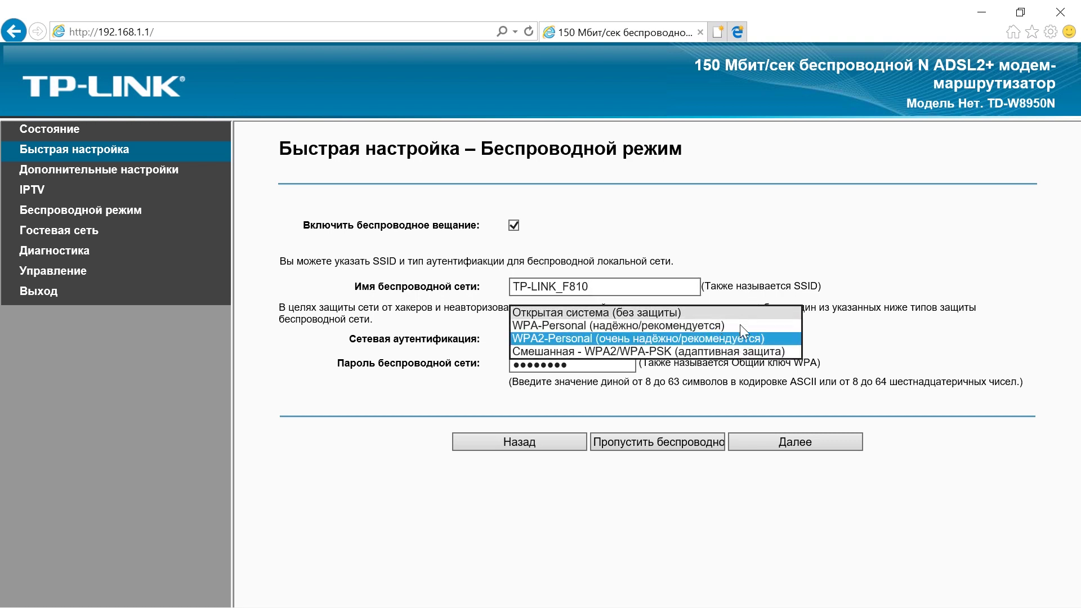
{"action": "left_click", "coordinate": [738, 339]}
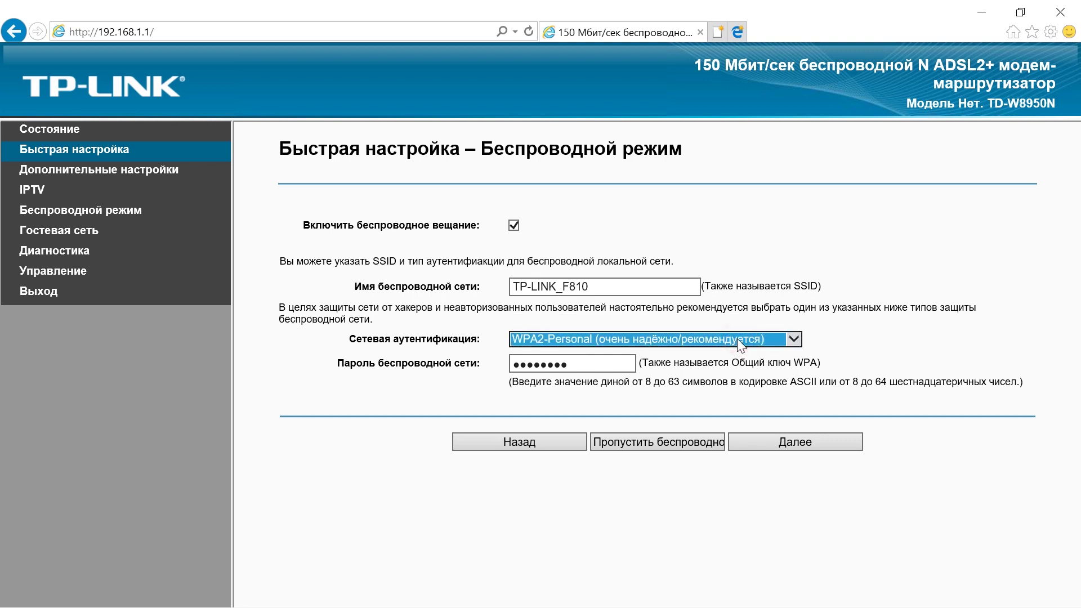
{"action": "left_click", "coordinate": [597, 362]}
{"action": "key", "text": "ctrl+a"}
{"action": "type", "text": "1234"}
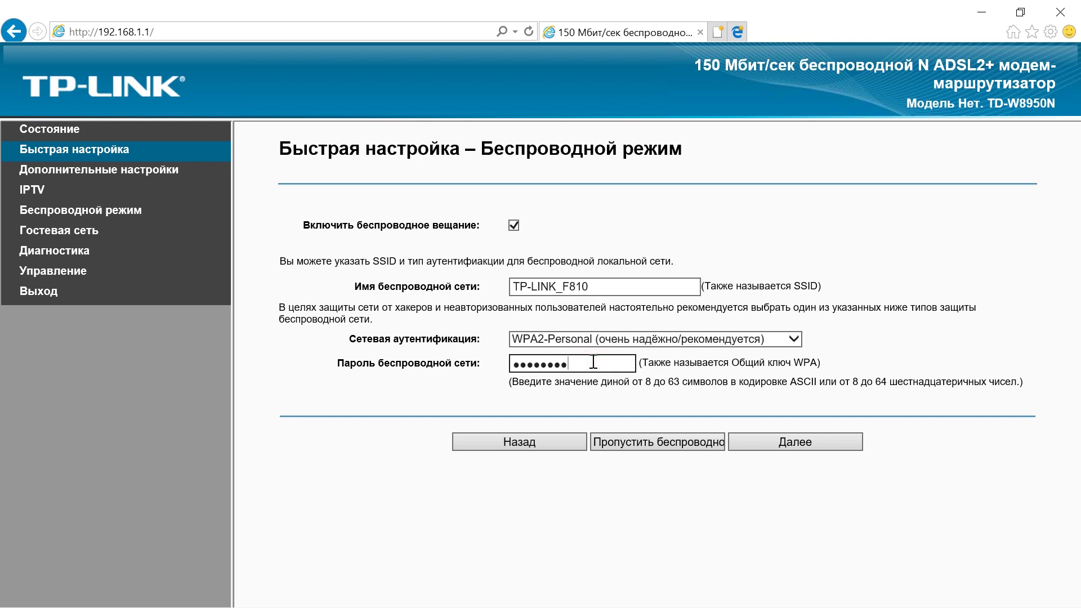
{"action": "left_click", "coordinate": [803, 445]}
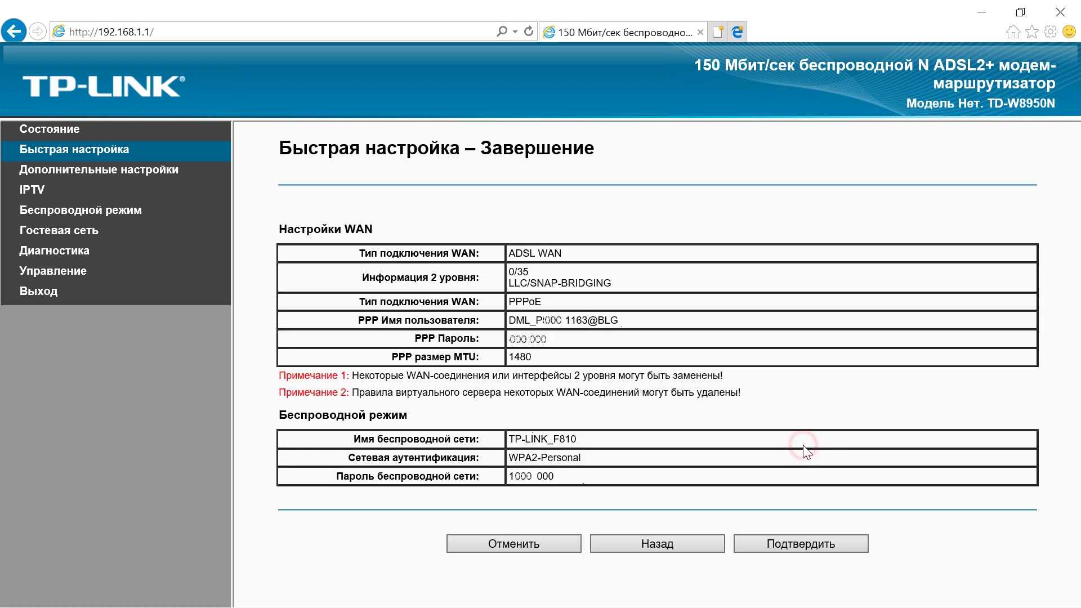
{"action": "left_click", "coordinate": [788, 542]}
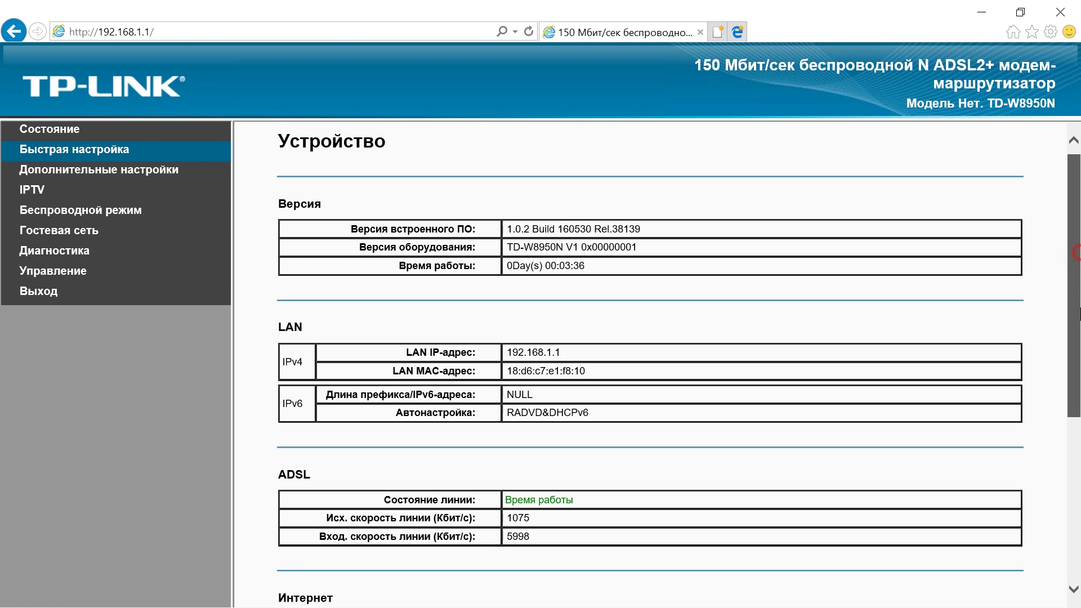
{"action": "scroll", "coordinate": [1066, 419], "scroll_direction": "down", "scroll_amount": 5}
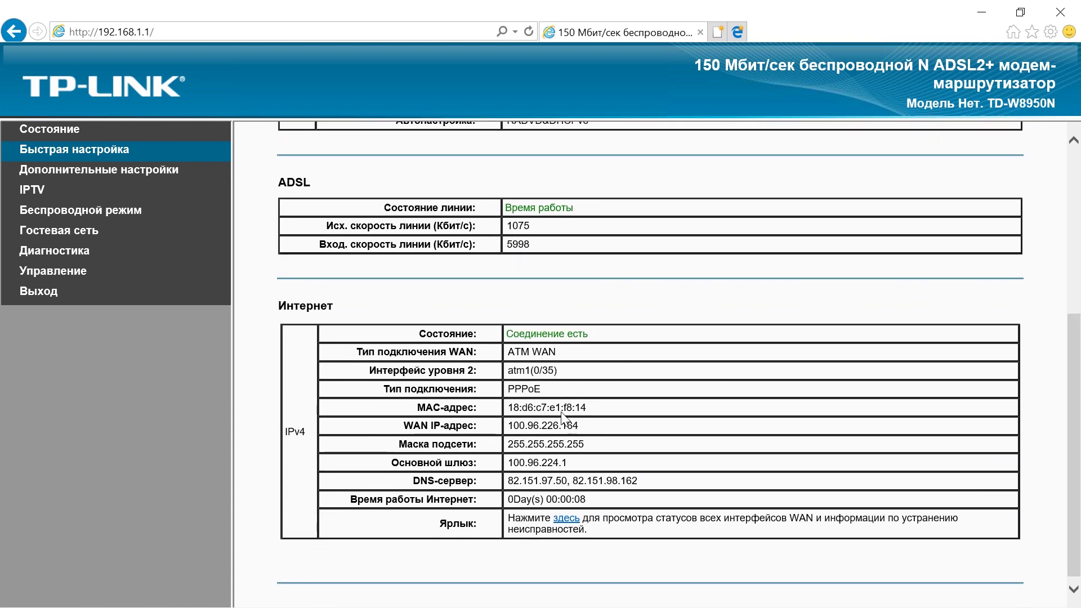
{"action": "left_click_drag", "start_coordinate": [509, 354], "coordinate": [655, 518]}
{"action": "left_click", "coordinate": [685, 443]}
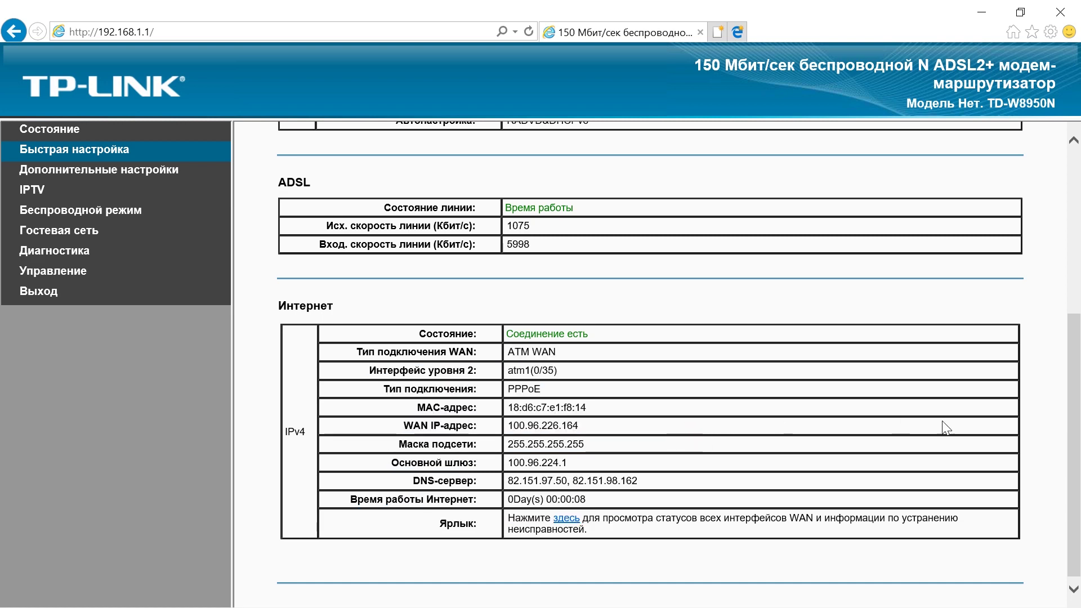
{"action": "scroll", "coordinate": [1078, 438], "scroll_direction": "up", "scroll_amount": 5}
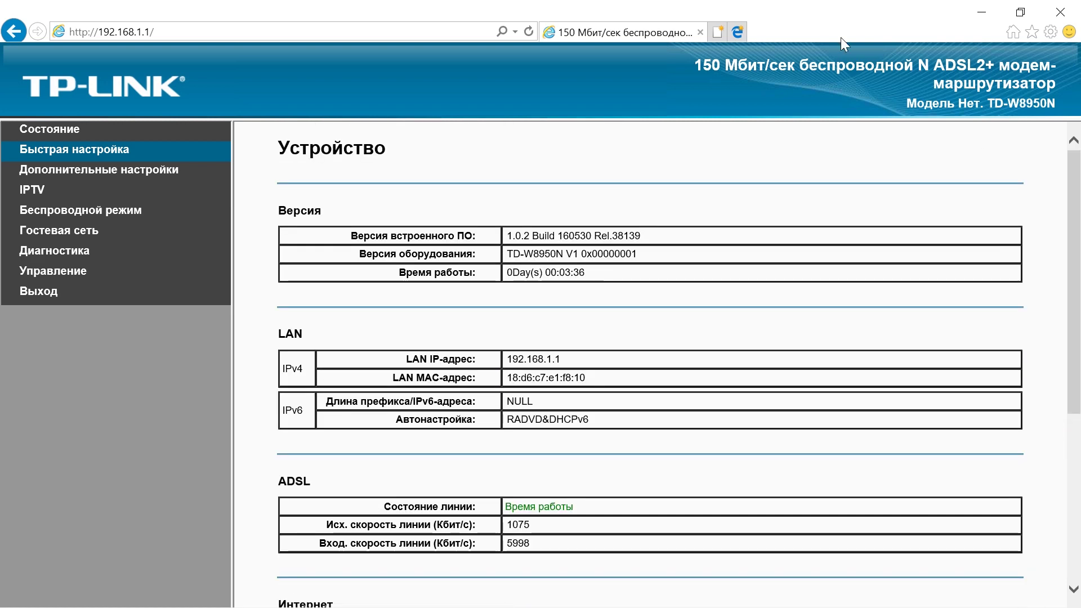
Search Google for 'проверка скорости интернета' and start a connection test on Speedtest.net.
{"action": "left_click", "coordinate": [737, 32]}
{"action": "type", "text": "g"}
{"action": "key", "text": "BackSpace"}
{"action": "type", "text": "проверка"}
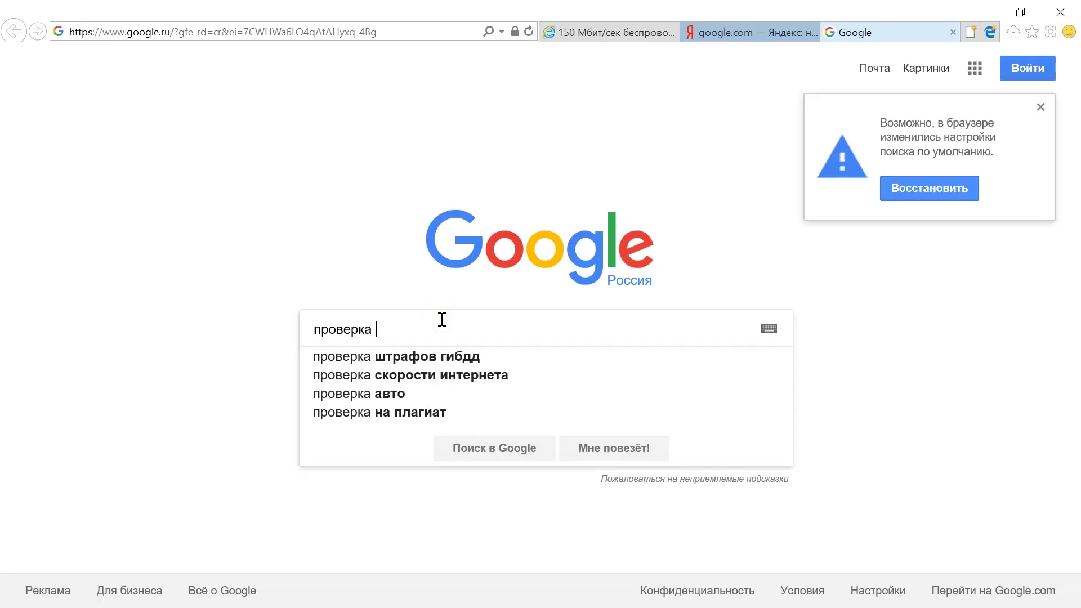
{"action": "left_click", "coordinate": [457, 373]}
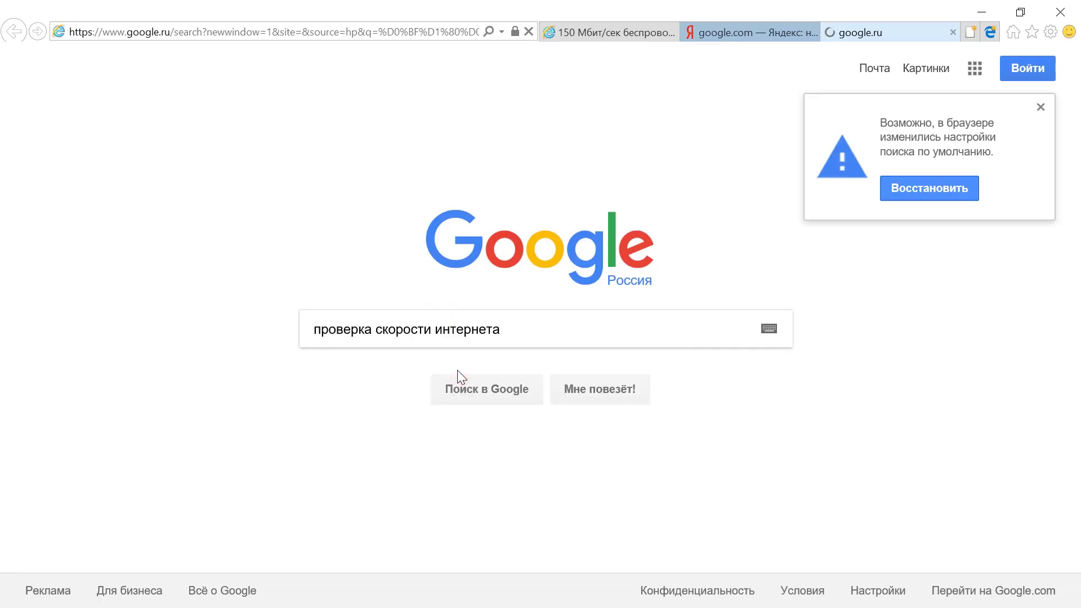
{"action": "left_click", "coordinate": [386, 197]}
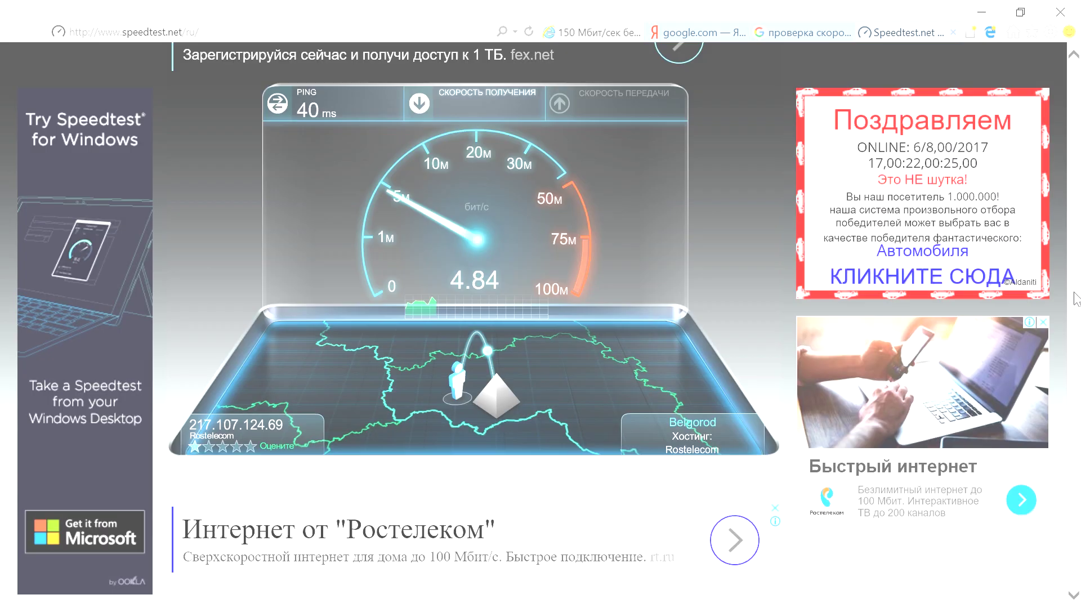
{"action": "key", "text": "super+r"}
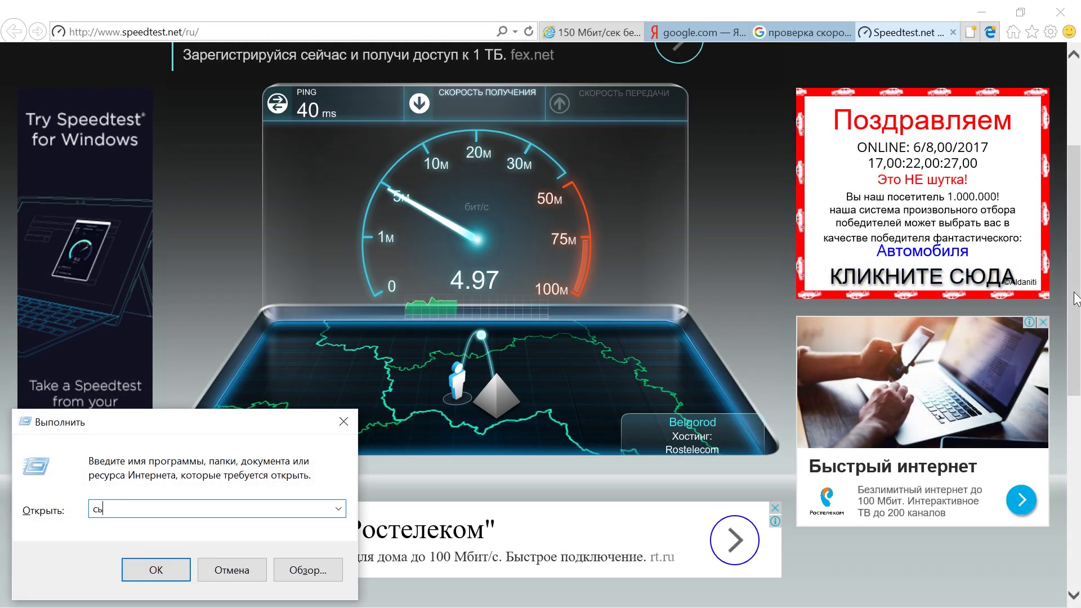
Launch cmd from the Run box and rerun the ping to ya.ru.
{"action": "key", "text": "BackSpace"}
{"action": "type", "text": "cmd"}
{"action": "key", "text": "Return"}
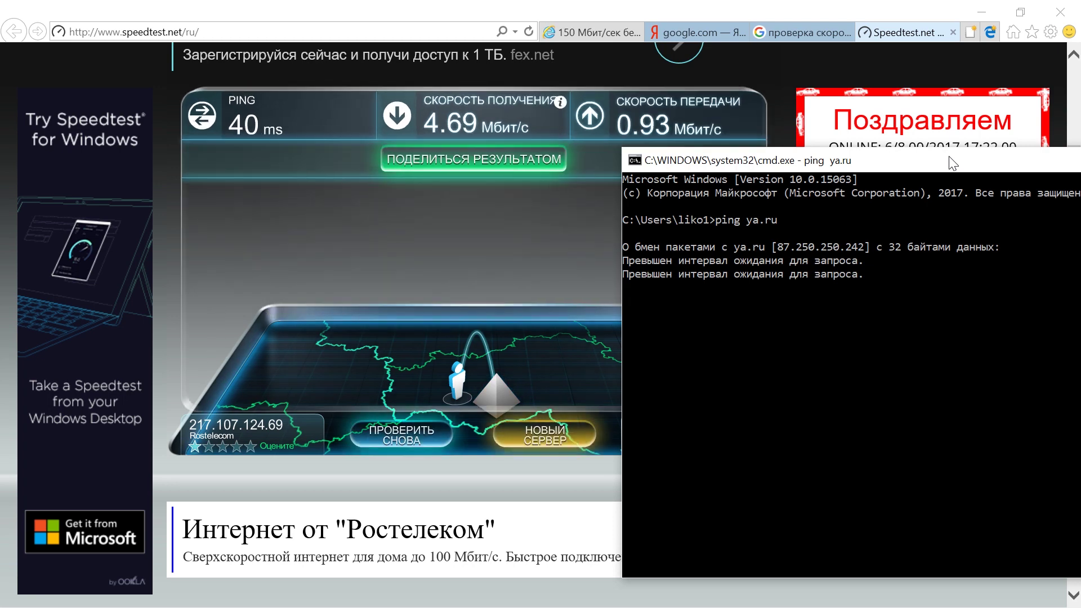
{"action": "key", "text": "Up"}
{"action": "key", "text": "Return"}
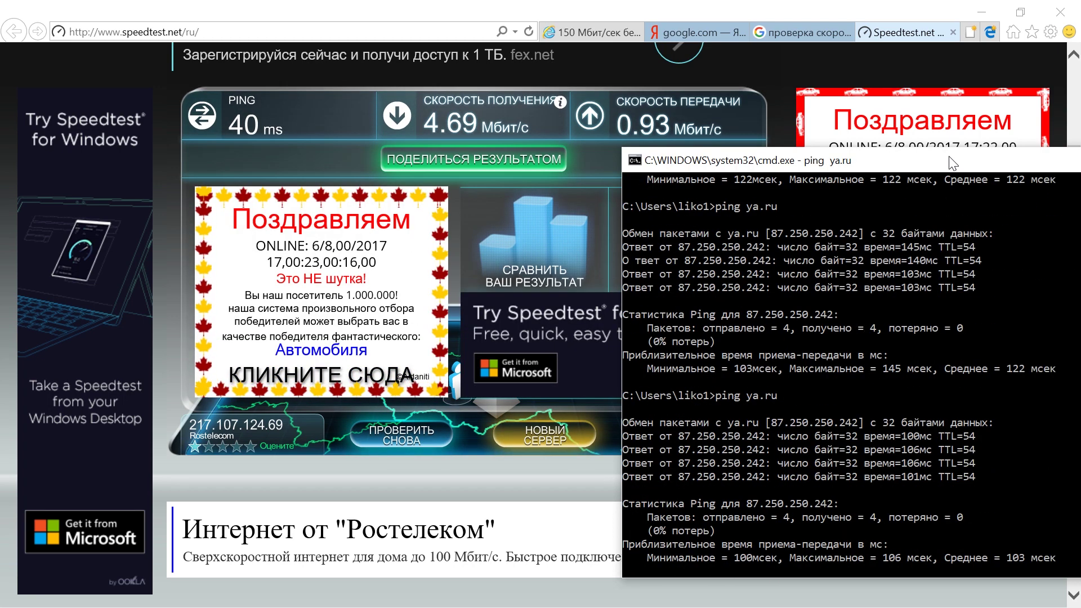
Ping ya.ru once more, then close Command Prompt and the speed test tab.
{"action": "key", "text": "Up"}
{"action": "key", "text": "Return"}
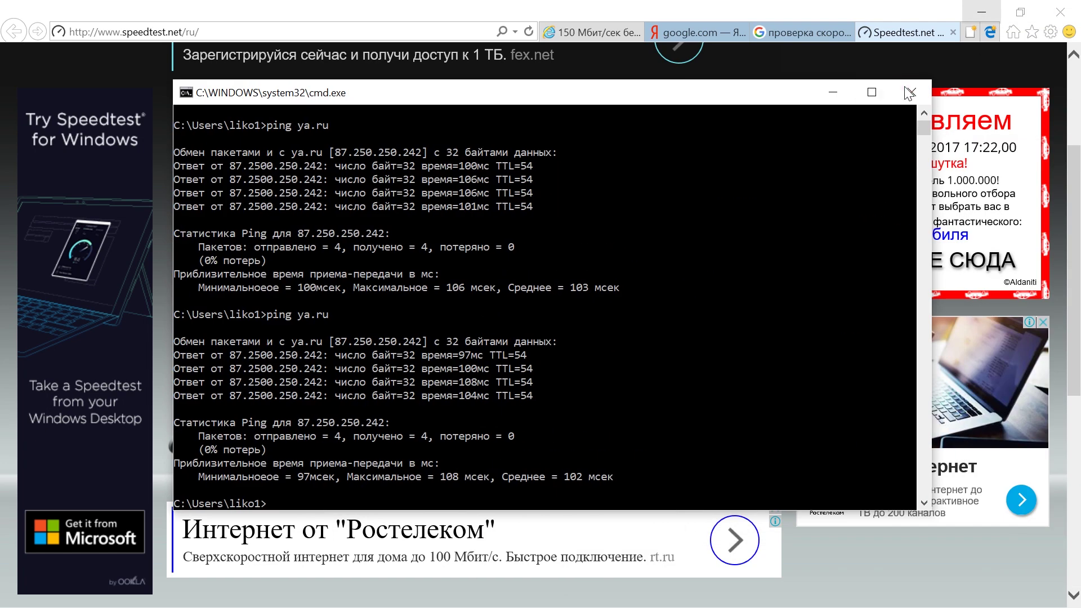
{"action": "left_click", "coordinate": [911, 89]}
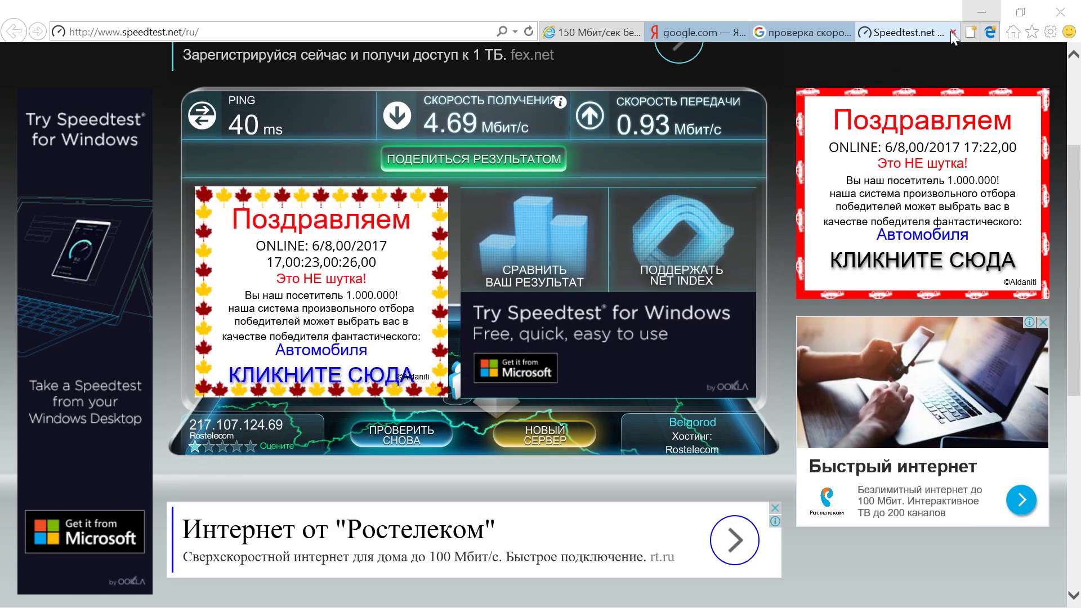
{"action": "left_click", "coordinate": [952, 33]}
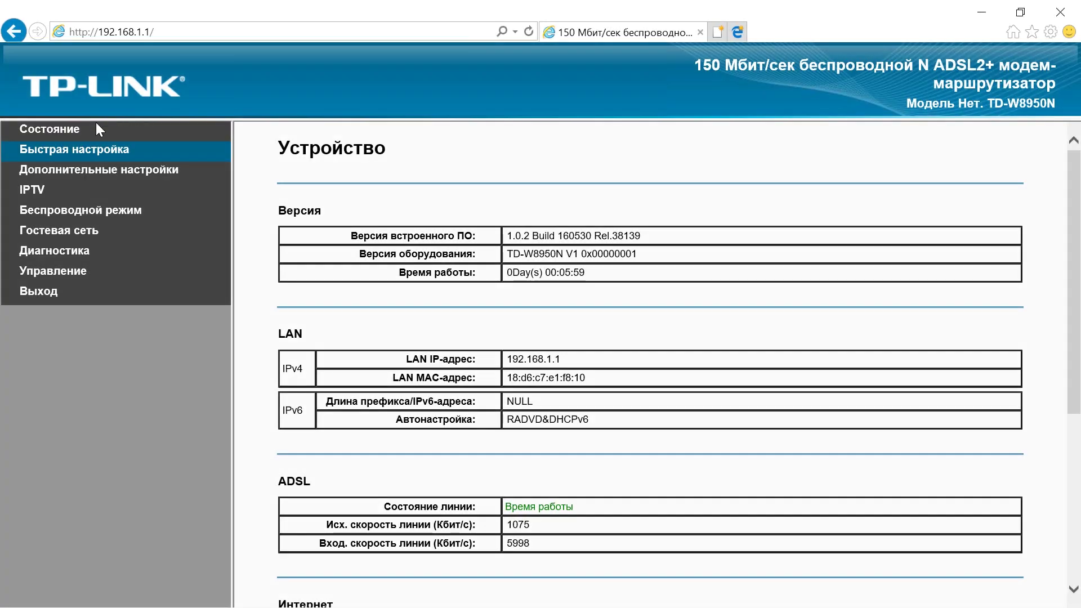
Go to Advanced Settings > Layer 2 Interface > WAN to list the atm0.1 and ppp0.1 connections.
{"action": "left_click", "coordinate": [76, 171]}
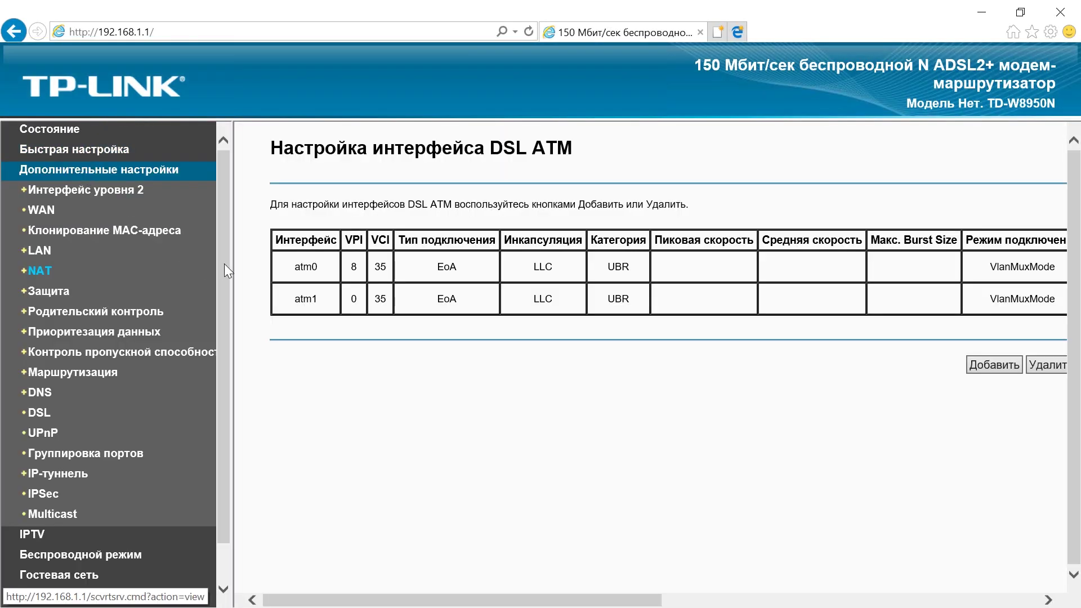
{"action": "left_click_drag", "start_coordinate": [223, 266], "coordinate": [222, 302]}
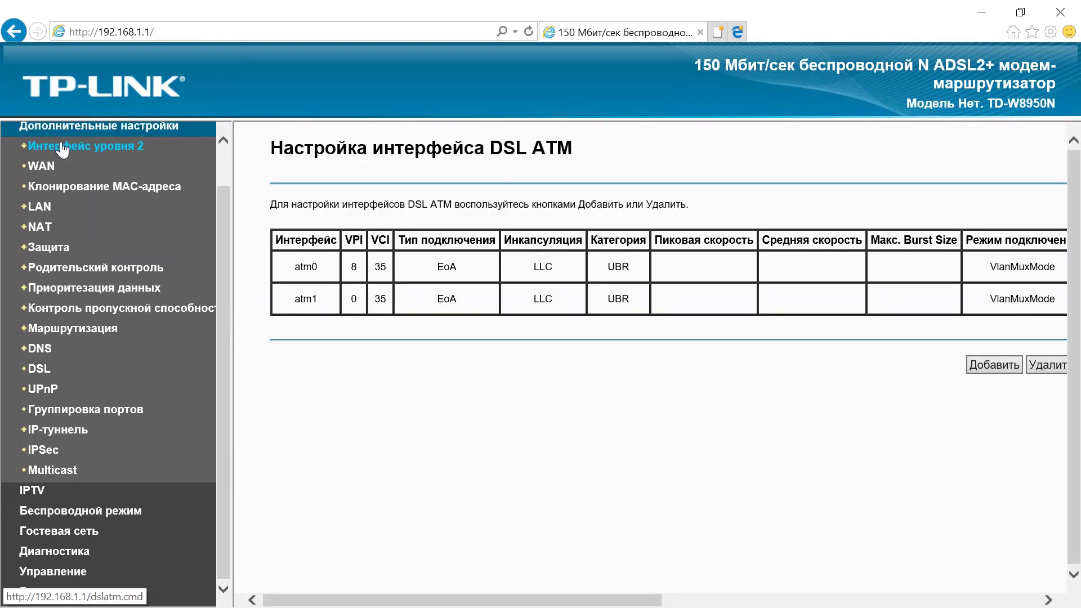
{"action": "left_click", "coordinate": [62, 148]}
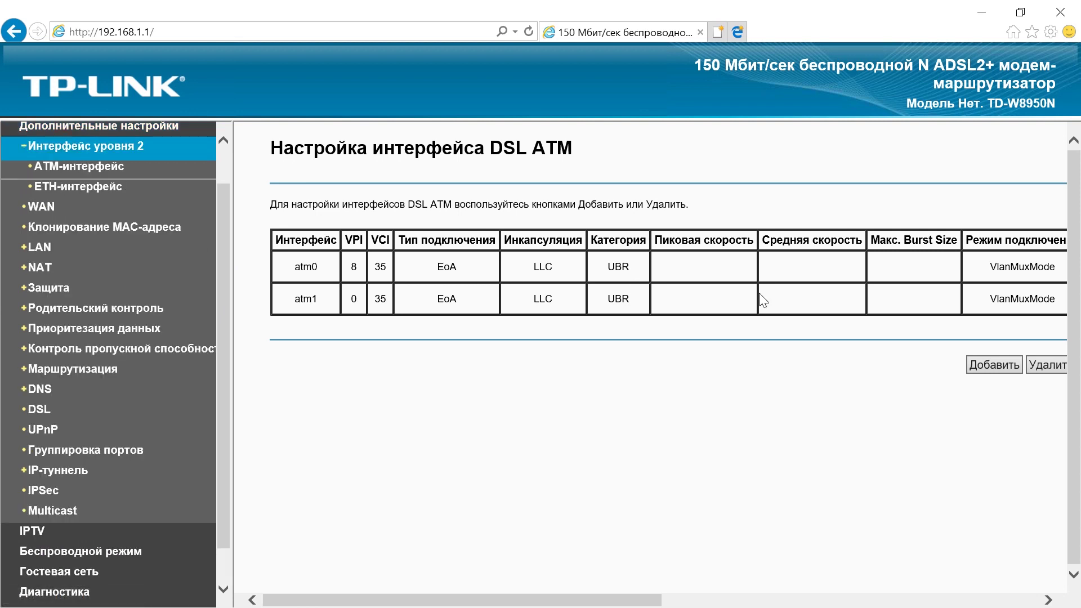
{"action": "left_click", "coordinate": [56, 210]}
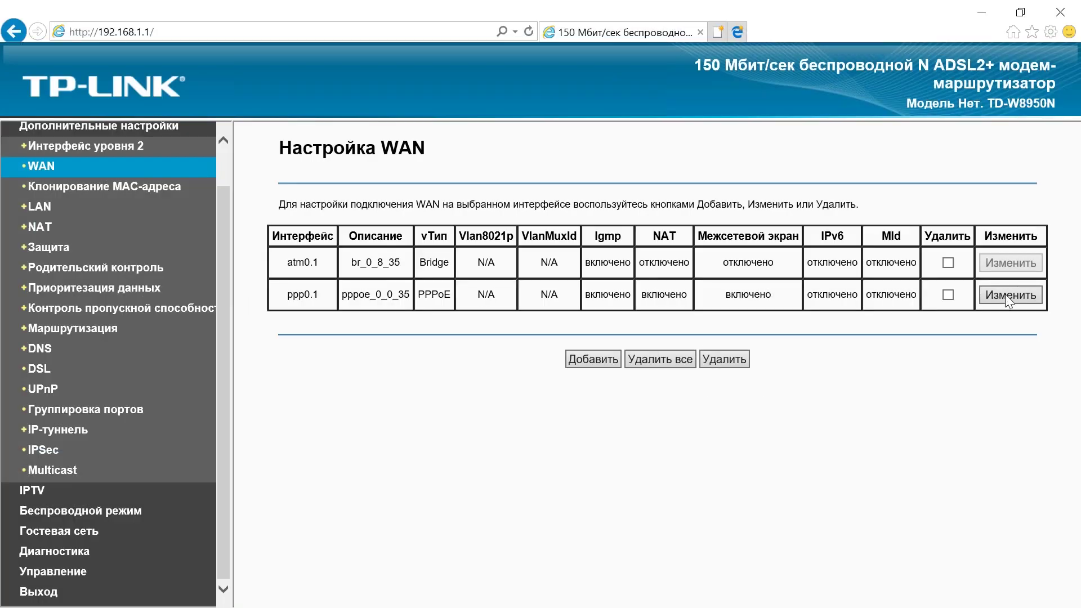
Review the ppp0.1 PPPoE settings, clear the MAC cloning field, and view LAN settings.
{"action": "left_click", "coordinate": [1006, 295]}
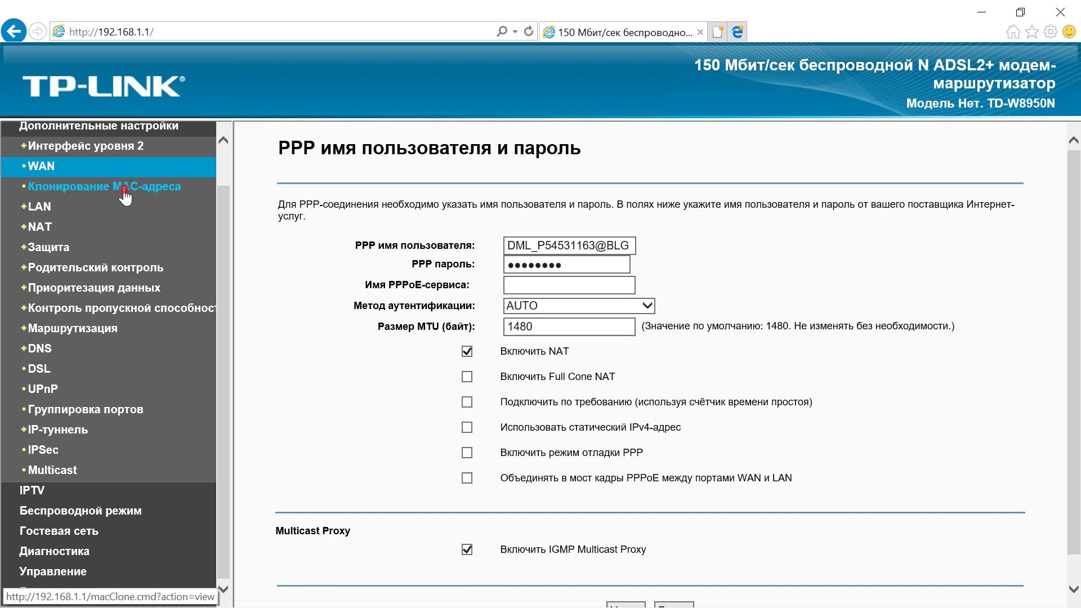
{"action": "left_click", "coordinate": [124, 191]}
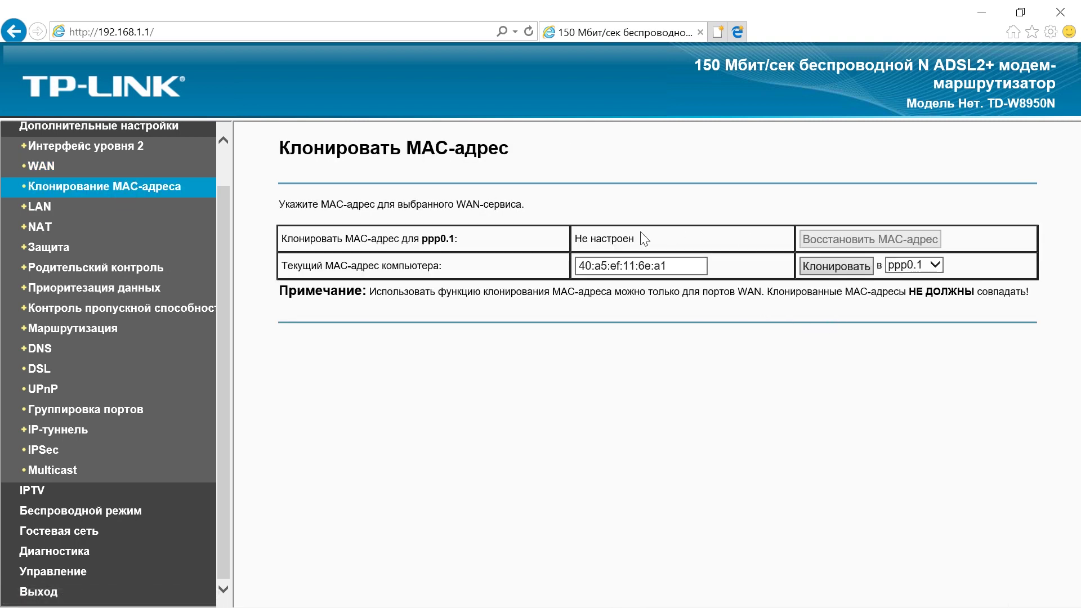
{"action": "left_click_drag", "start_coordinate": [688, 260], "coordinate": [534, 265]}
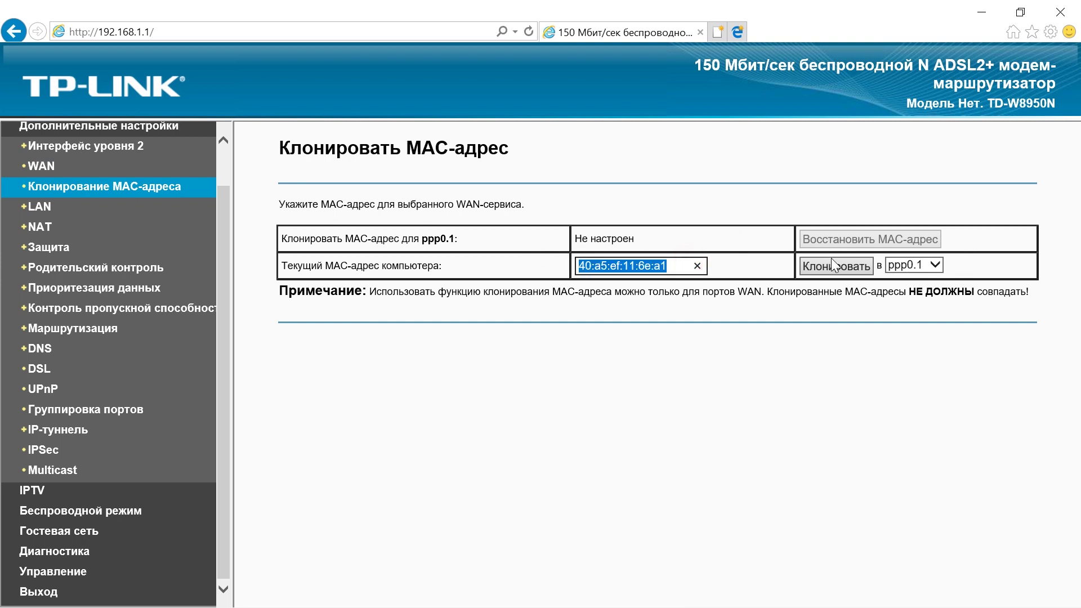
{"action": "left_click", "coordinate": [700, 268]}
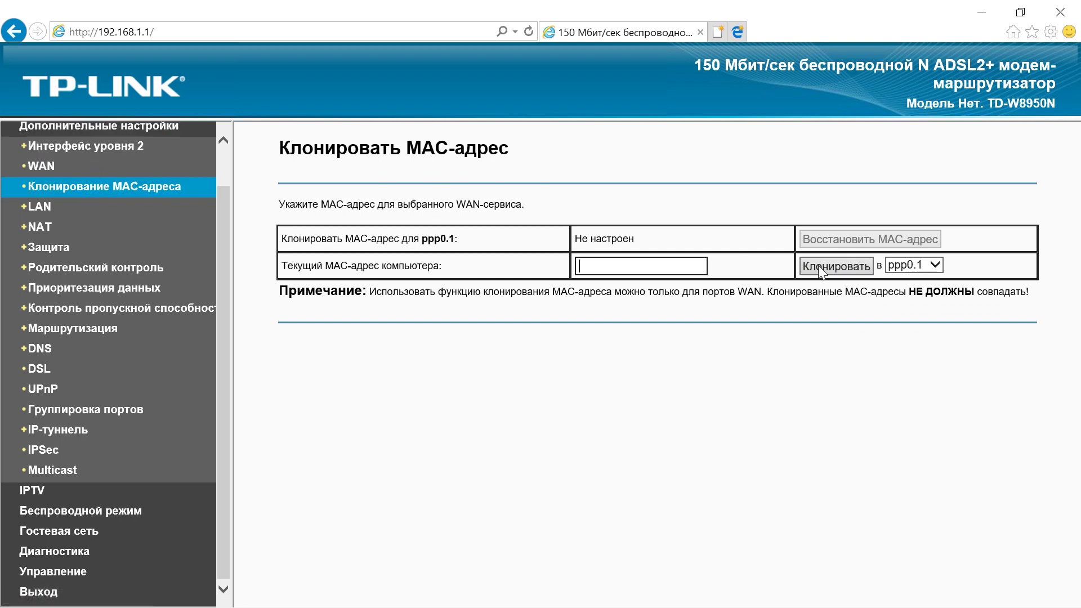
{"action": "left_click", "coordinate": [39, 208]}
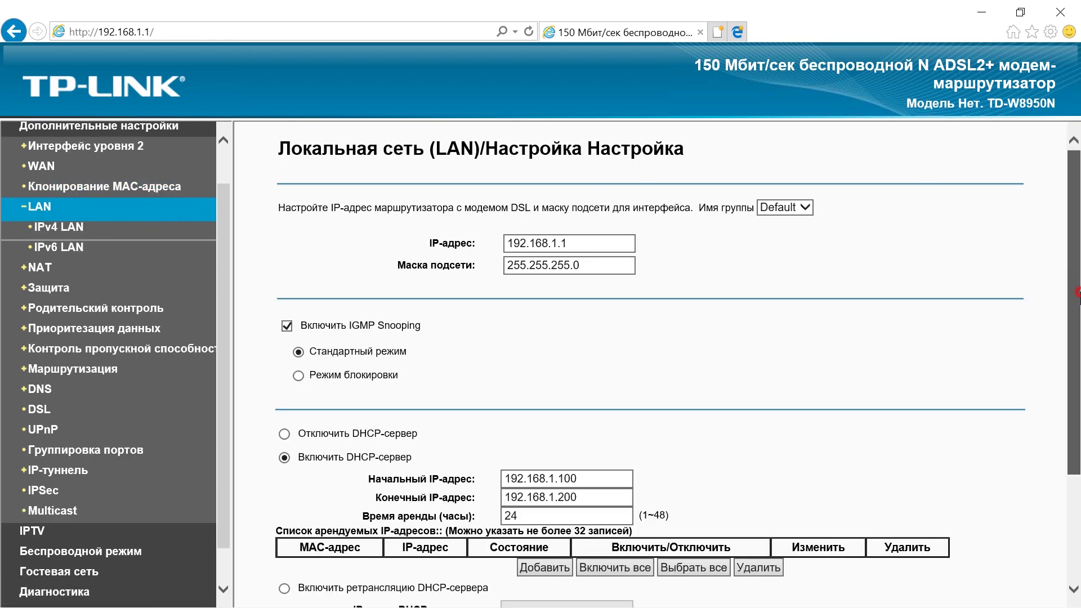
Change the router's LAN IP third octet and reopen the interface at 192.168.0.1.
{"action": "scroll", "coordinate": [1073, 293], "scroll_direction": "down", "scroll_amount": 2}
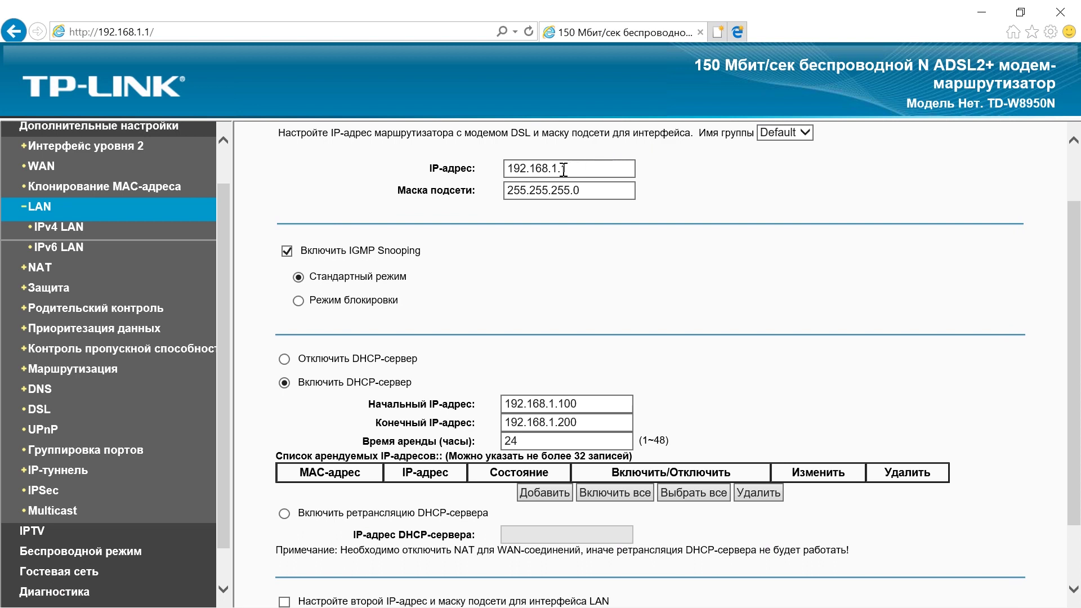
{"action": "double_click", "coordinate": [555, 169]}
{"action": "type", "text": "6"}
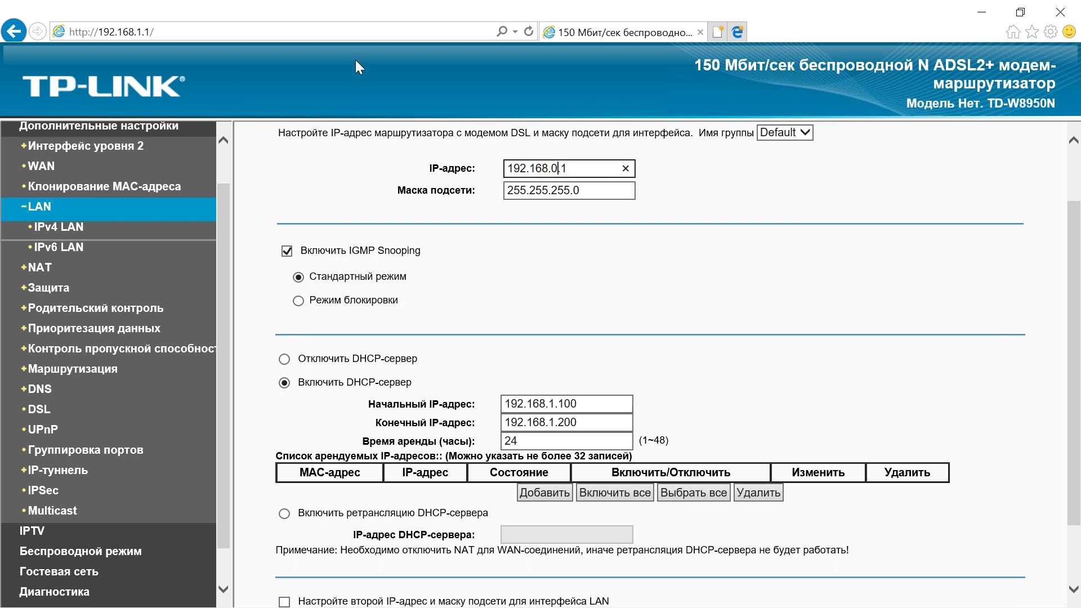
{"action": "left_click", "coordinate": [142, 32]}
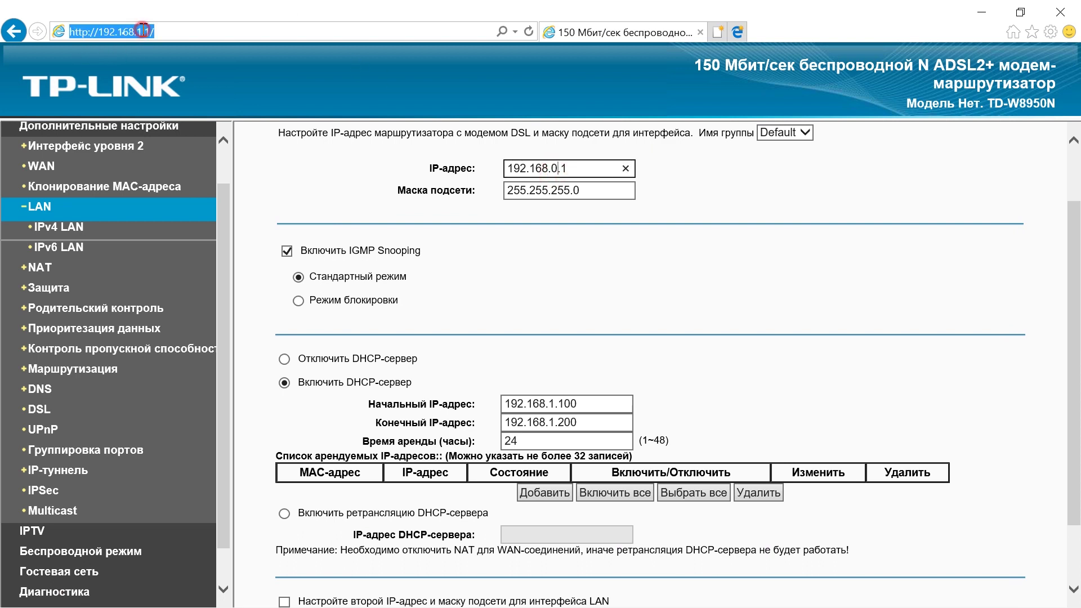
{"action": "double_click", "coordinate": [144, 32]}
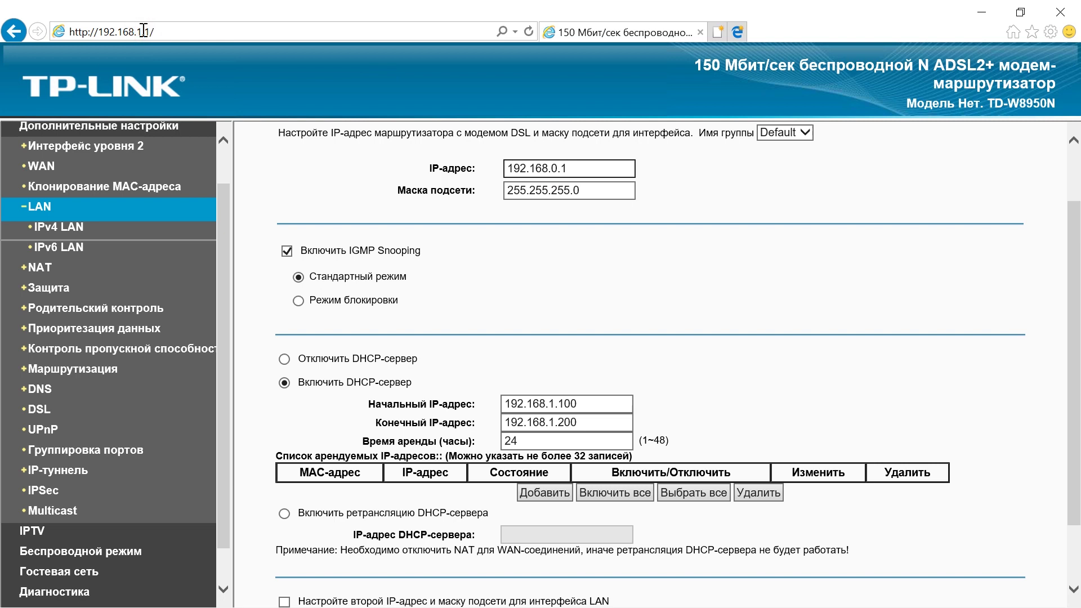
{"action": "type", "text": "0"}
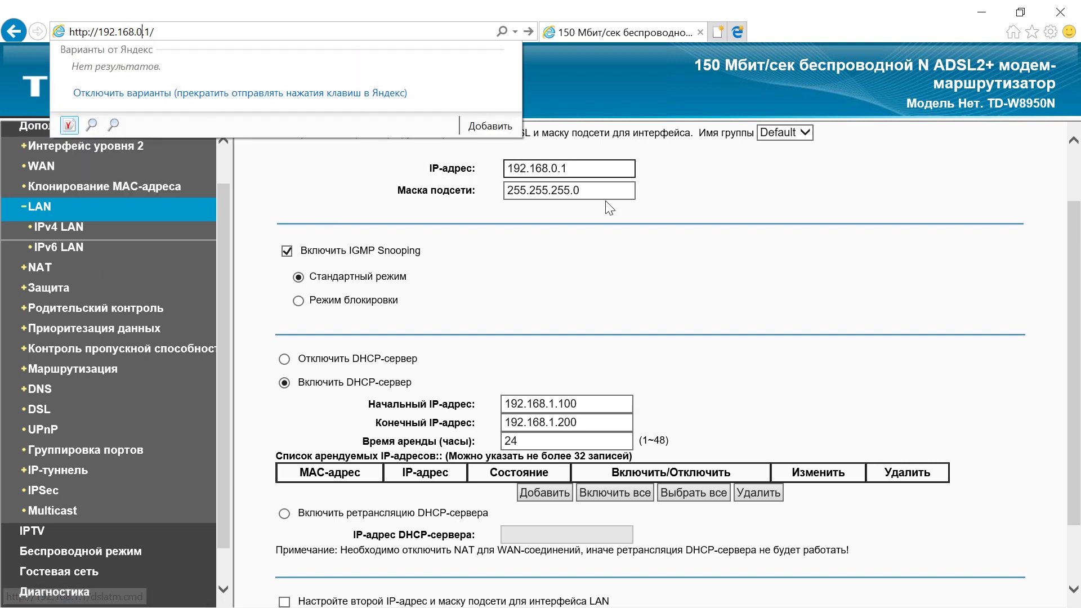
{"action": "left_click", "coordinate": [630, 283]}
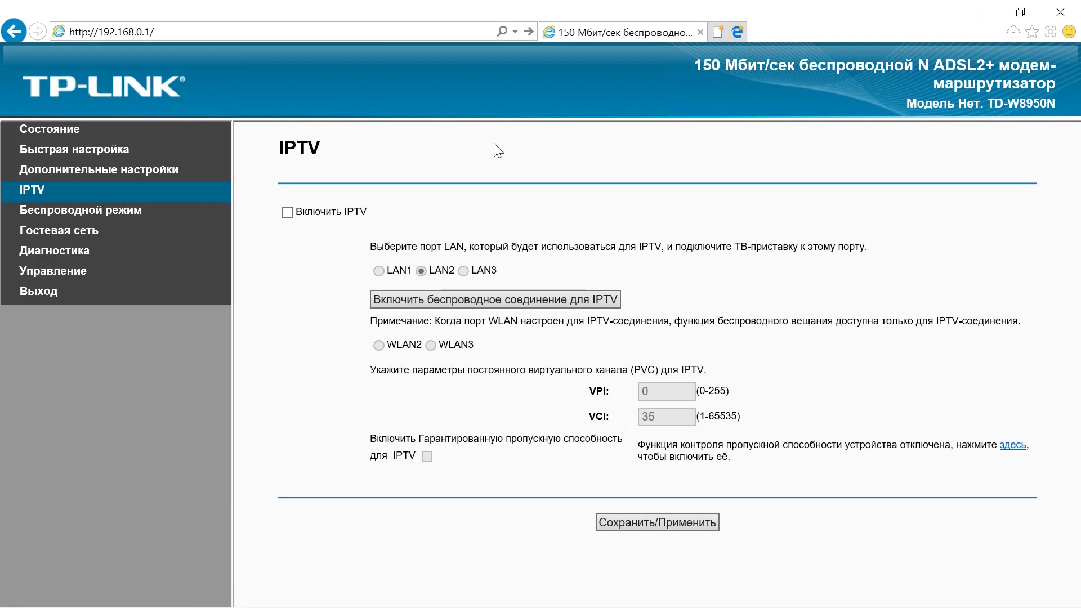
Enable IPTV with LAN3 as the set-top box port, then go to wireless basic settings.
{"action": "left_click", "coordinate": [288, 212]}
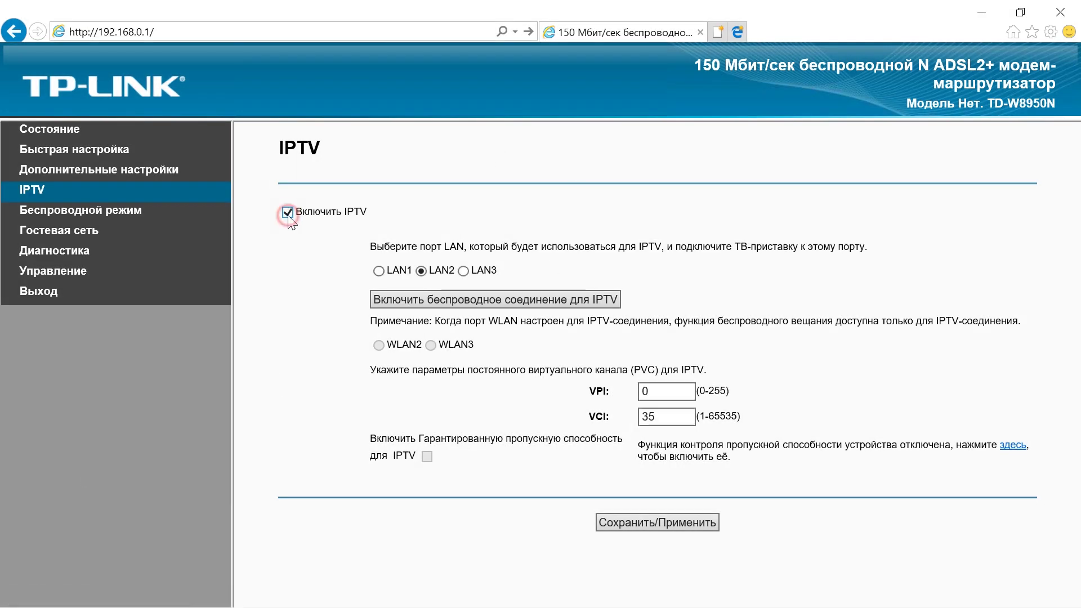
{"action": "left_click", "coordinate": [378, 271]}
{"action": "left_click", "coordinate": [464, 271]}
{"action": "left_click", "coordinate": [44, 214]}
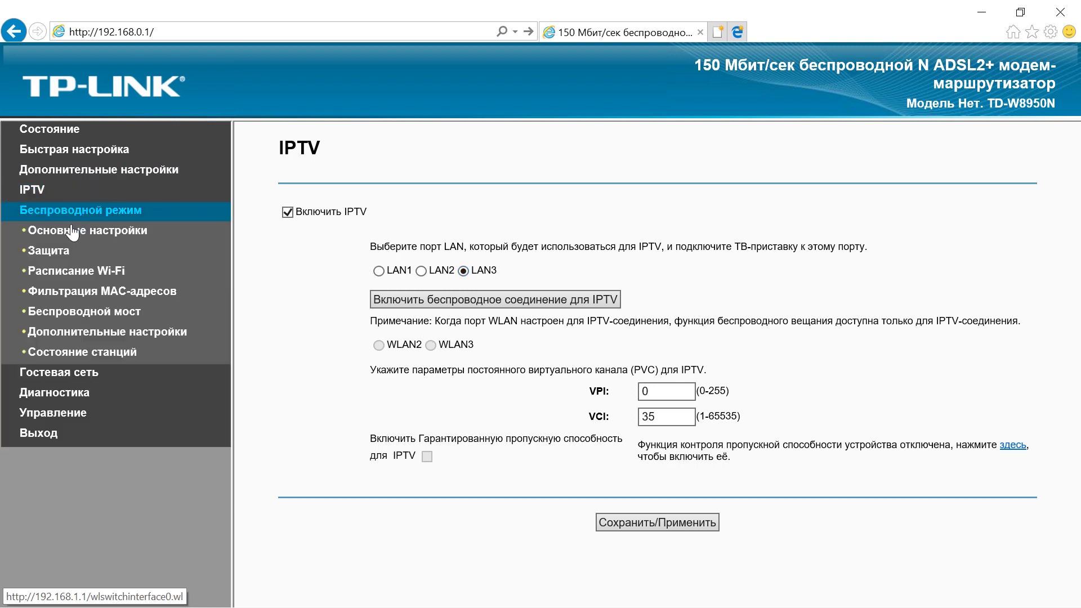
{"action": "left_click", "coordinate": [71, 231]}
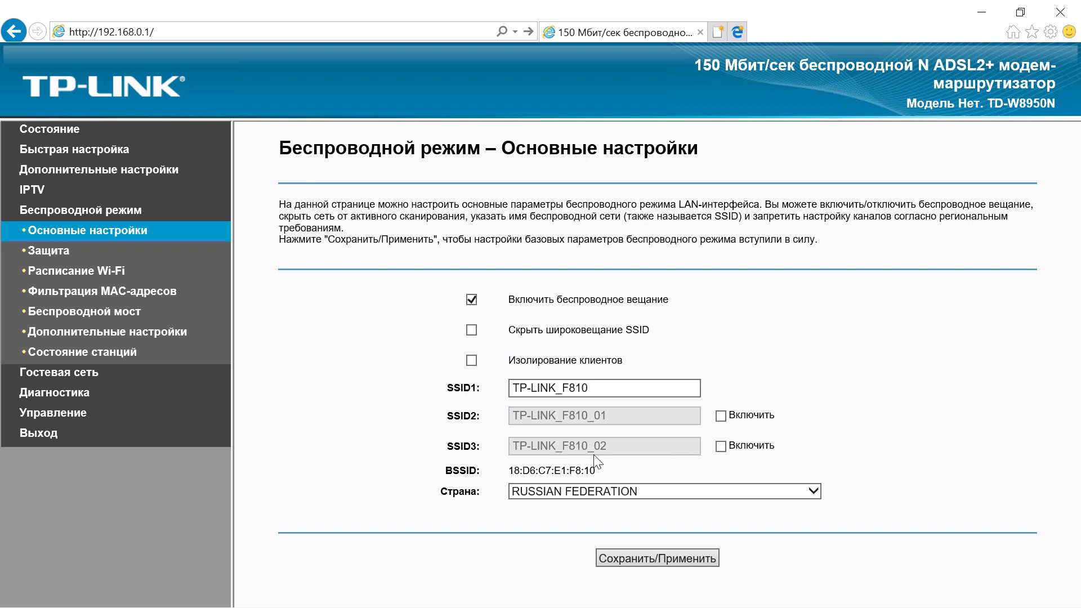
Check the wireless Защита, Расписание Wi-Fi (off) and Фильтрация MAC-адресов (disabled) pages, then go to Беспроводной мост.
{"action": "left_click", "coordinate": [49, 259]}
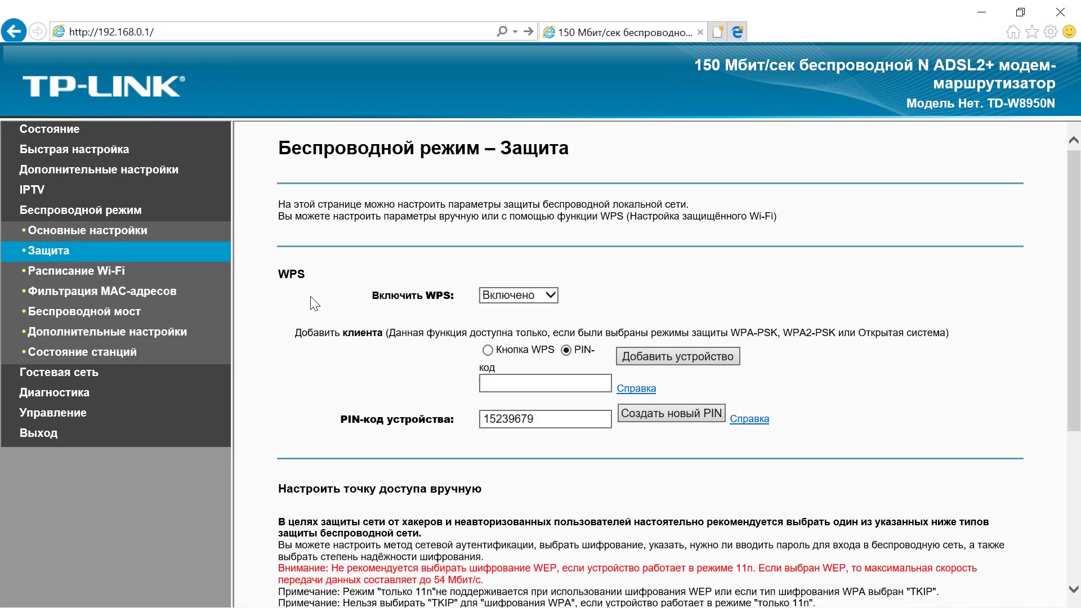
{"action": "left_click", "coordinate": [115, 276]}
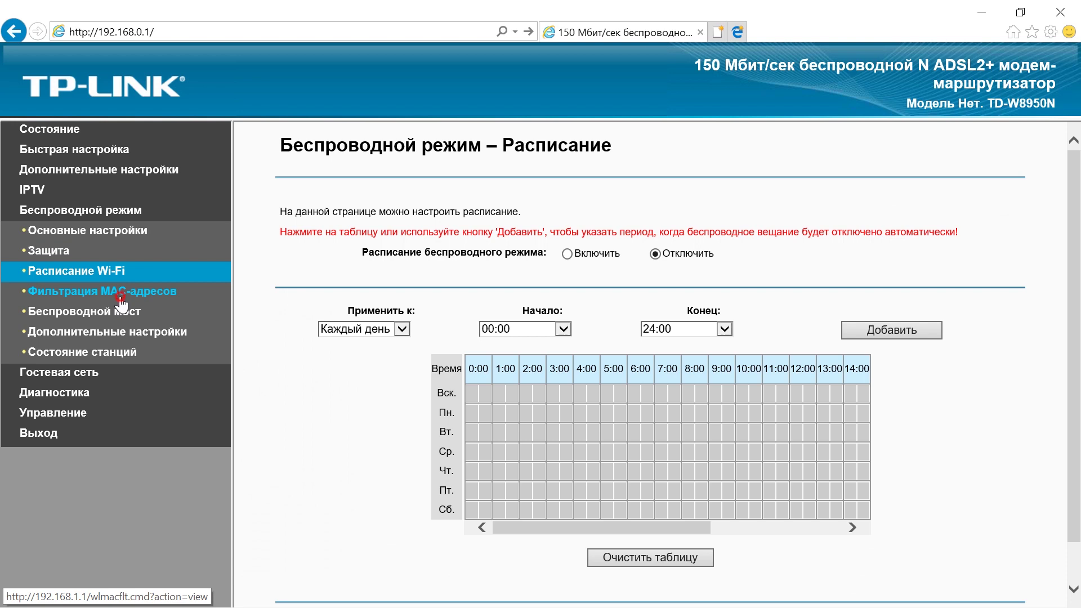
{"action": "left_click", "coordinate": [121, 297]}
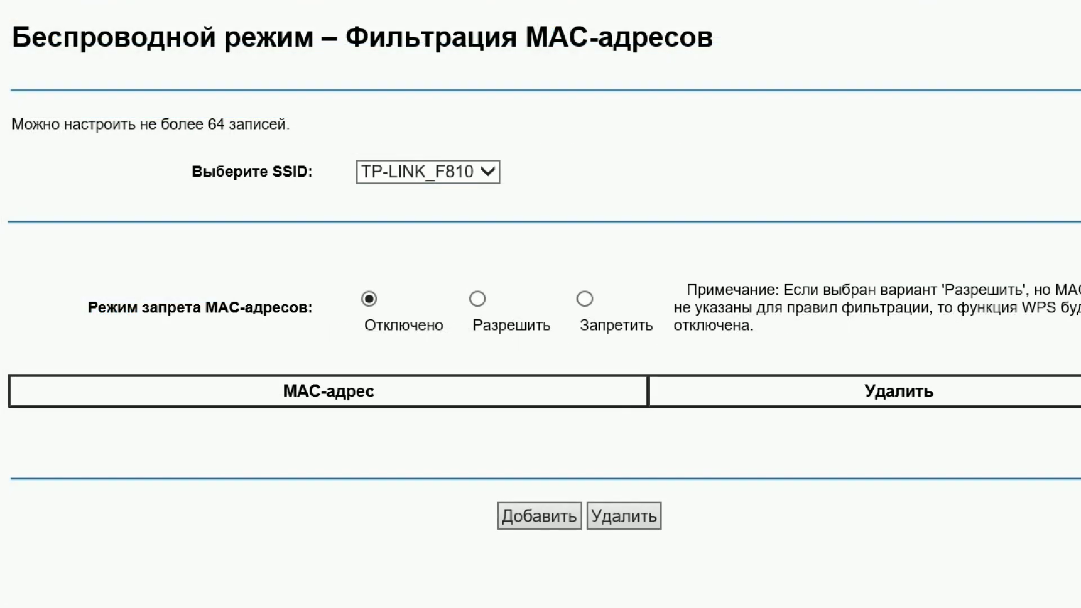
{"action": "left_click", "coordinate": [126, 311]}
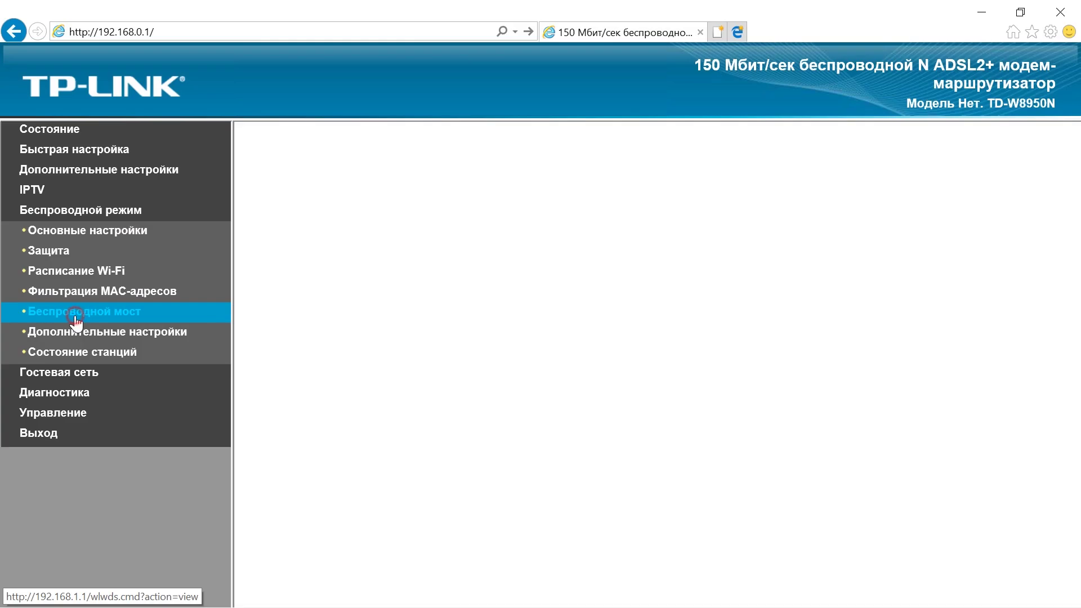
Leave the bridge mode at Точка доступа and bridge restriction at Отключено.
{"action": "left_click", "coordinate": [603, 387]}
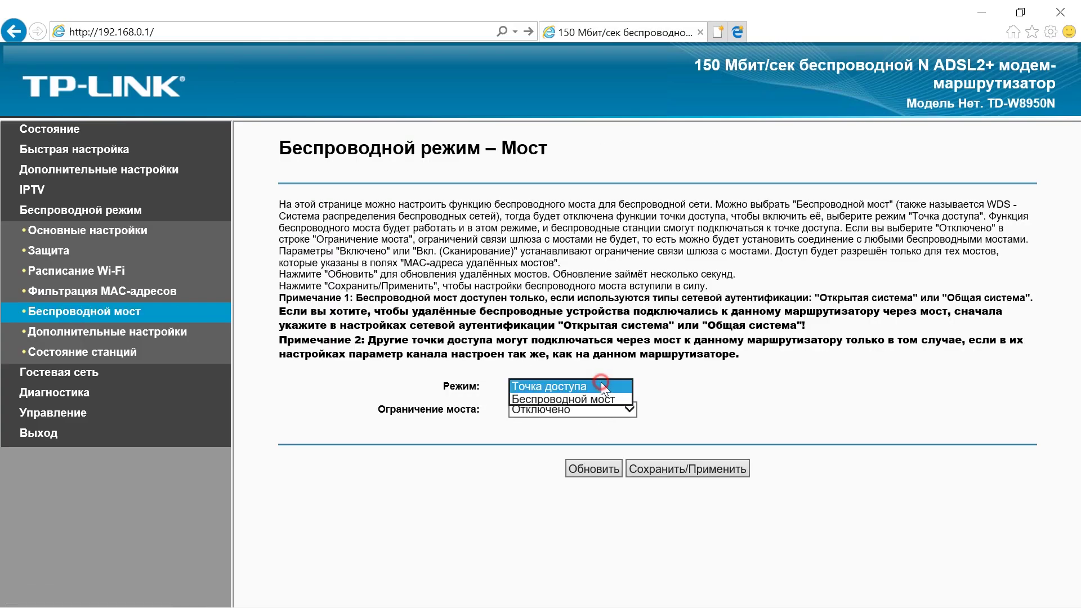
{"action": "left_click", "coordinate": [618, 385]}
{"action": "left_click", "coordinate": [580, 411]}
{"action": "left_click", "coordinate": [445, 491]}
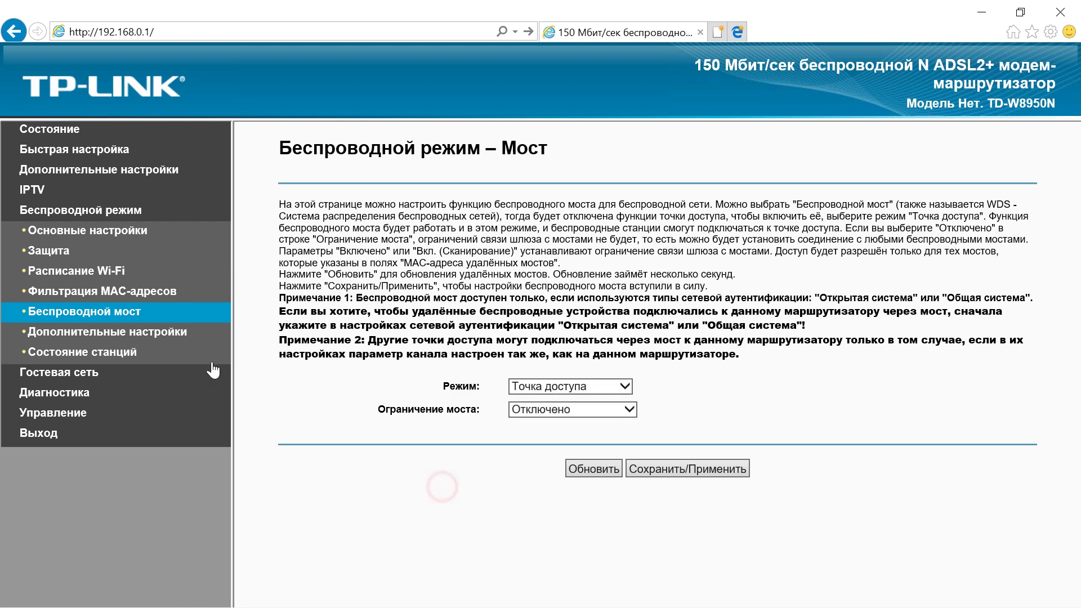
{"action": "left_click", "coordinate": [168, 338]}
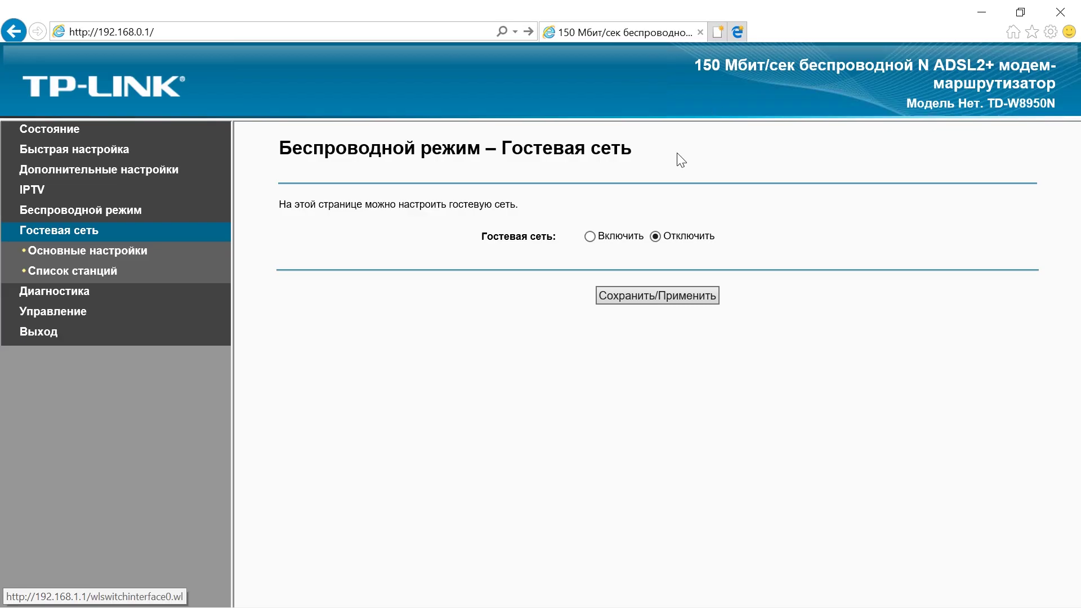
Set Гостевая сеть to Включить, check the diagnostics results and expand Управление.
{"action": "left_click", "coordinate": [588, 236]}
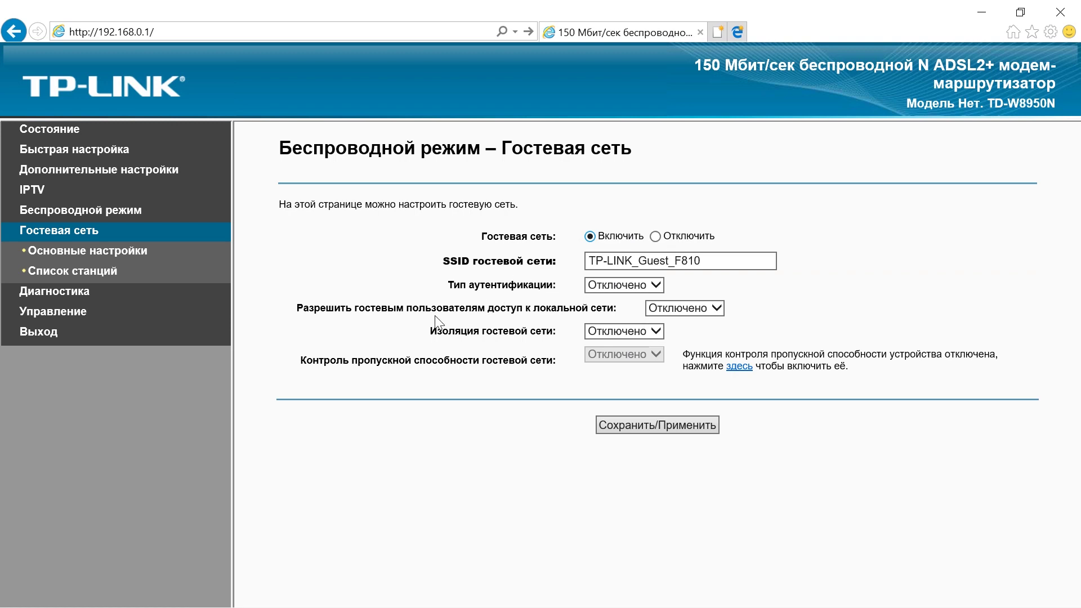
{"action": "left_click", "coordinate": [90, 291]}
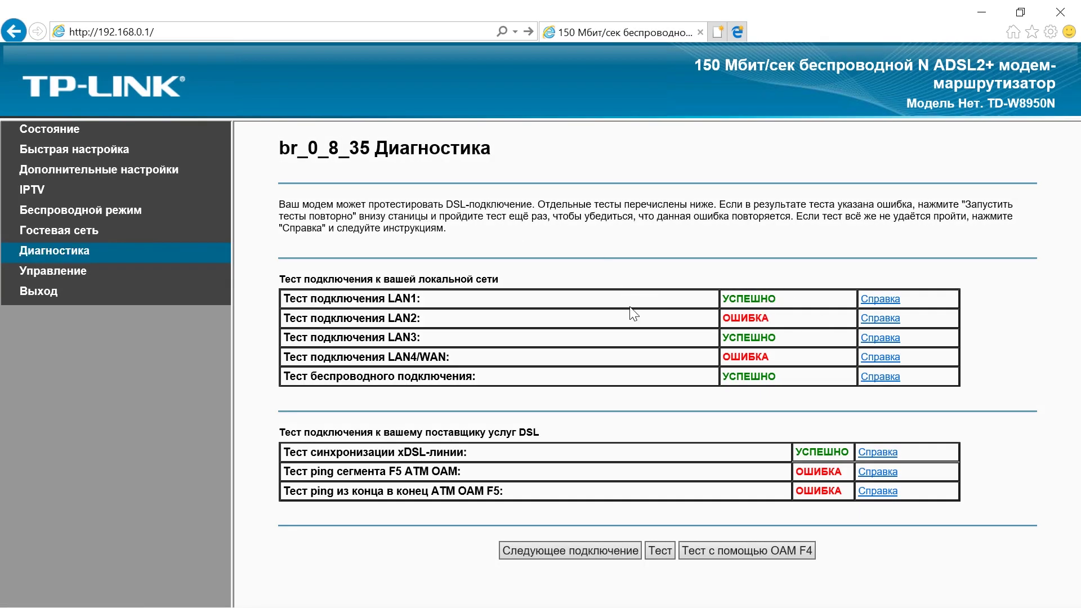
{"action": "left_click", "coordinate": [72, 273]}
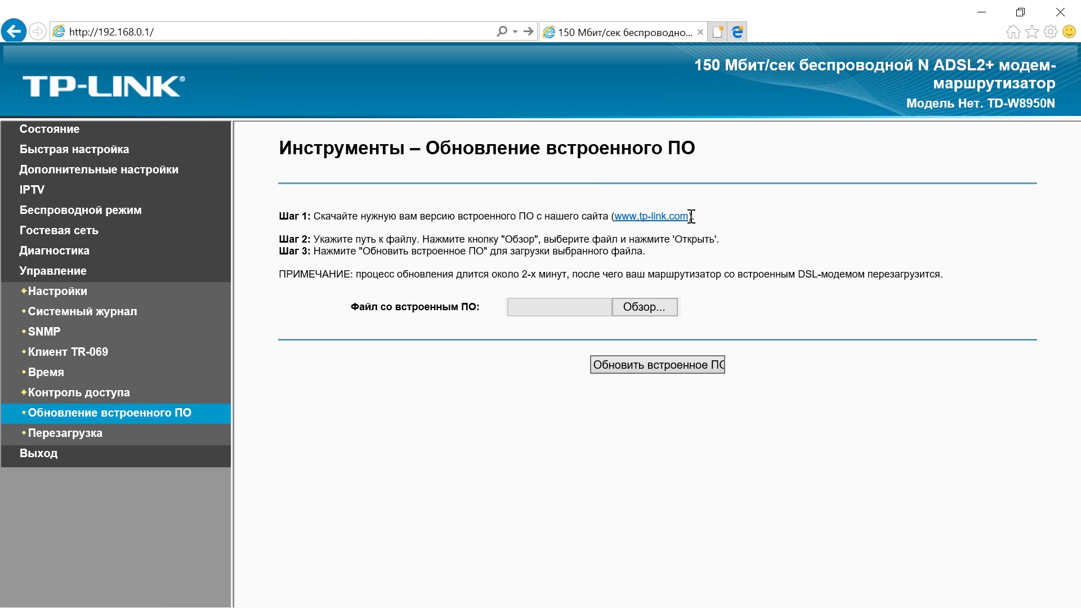
{"action": "left_click_drag", "start_coordinate": [694, 148], "coordinate": [584, 153]}
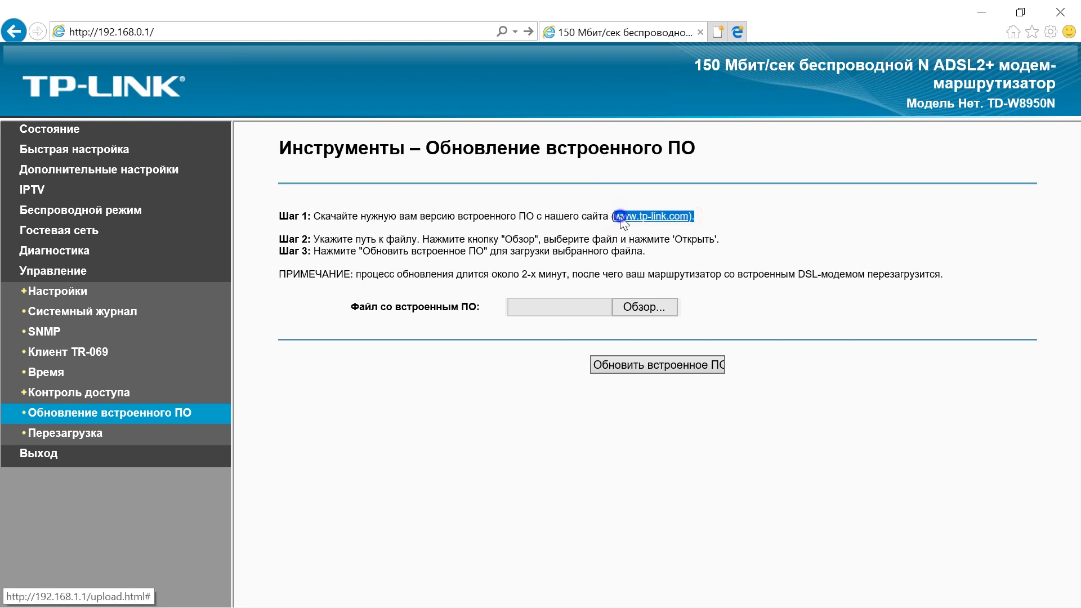
{"action": "right_click", "coordinate": [621, 218]}
{"action": "left_click", "coordinate": [569, 248]}
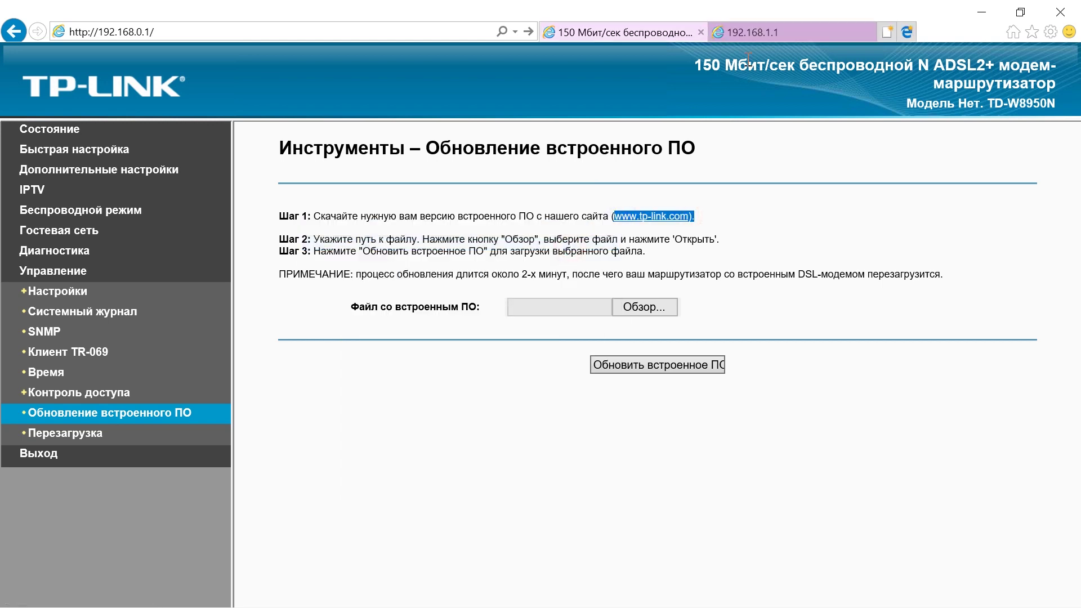
{"action": "left_click", "coordinate": [749, 32]}
{"action": "left_click", "coordinate": [687, 68]}
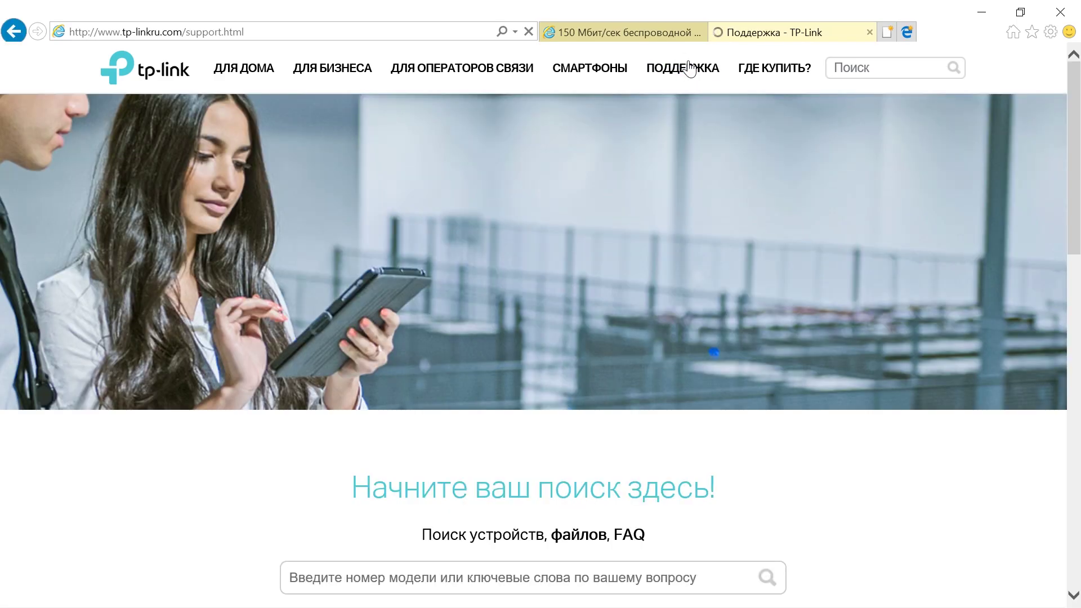
Copy the model name TD-W8950N from the router page and search for it on TP-Link's support site.
{"action": "left_click", "coordinate": [648, 32]}
{"action": "left_click_drag", "start_coordinate": [988, 103], "coordinate": [1055, 103]}
{"action": "key", "text": "ctrl+c"}
{"action": "right_click", "coordinate": [1043, 103]}
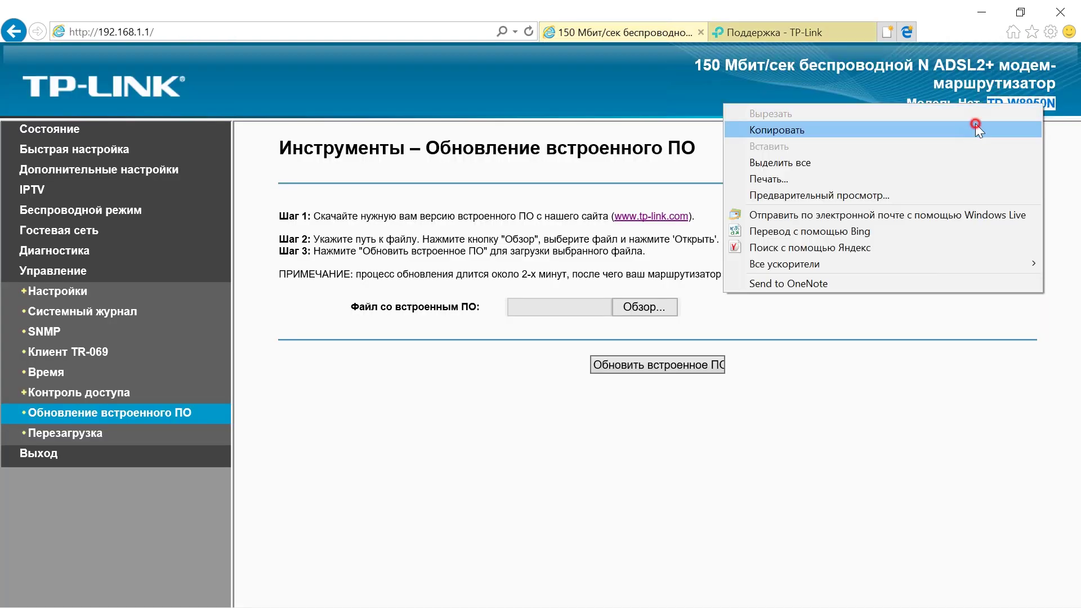
{"action": "left_click", "coordinate": [977, 128]}
{"action": "left_click", "coordinate": [788, 32]}
{"action": "scroll", "coordinate": [669, 72], "scroll_direction": "down", "scroll_amount": 8}
{"action": "scroll", "coordinate": [615, 286], "scroll_direction": "up", "scroll_amount": 3}
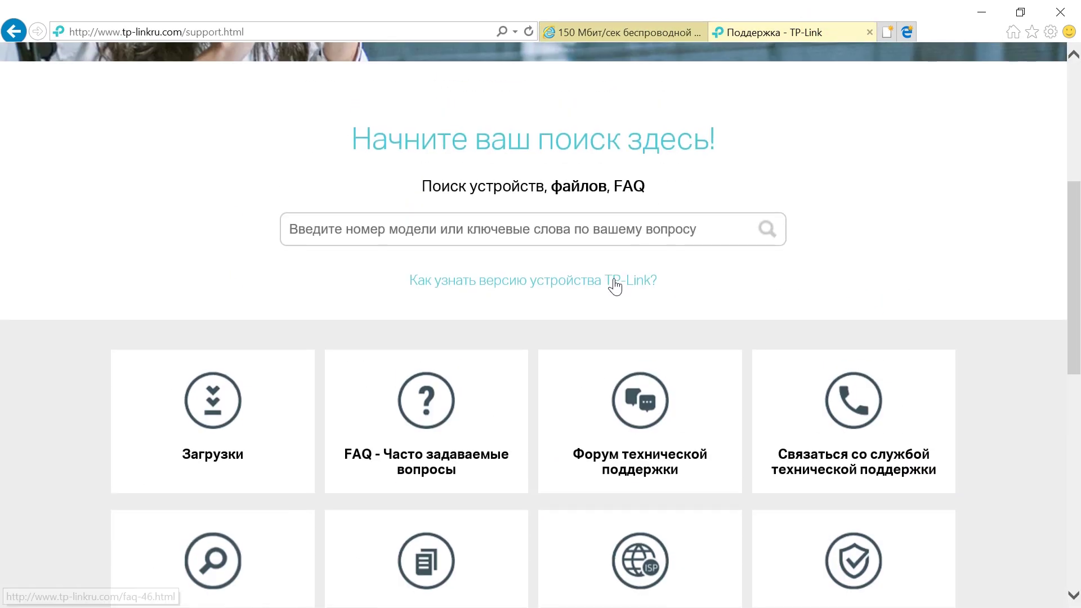
{"action": "left_click", "coordinate": [603, 240]}
{"action": "key", "text": "ctrl+v"}
{"action": "left_click", "coordinate": [582, 255]}
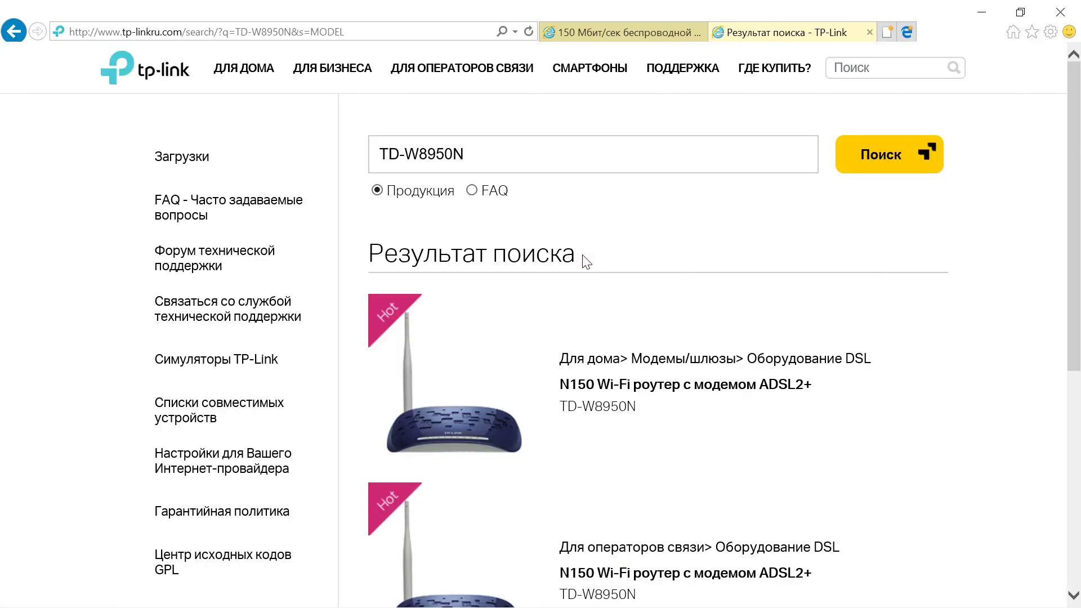
Open the TD-W8950N product result and its support downloads page.
{"action": "scroll", "coordinate": [816, 302], "scroll_direction": "down", "scroll_amount": 2}
{"action": "left_click", "coordinate": [644, 284]}
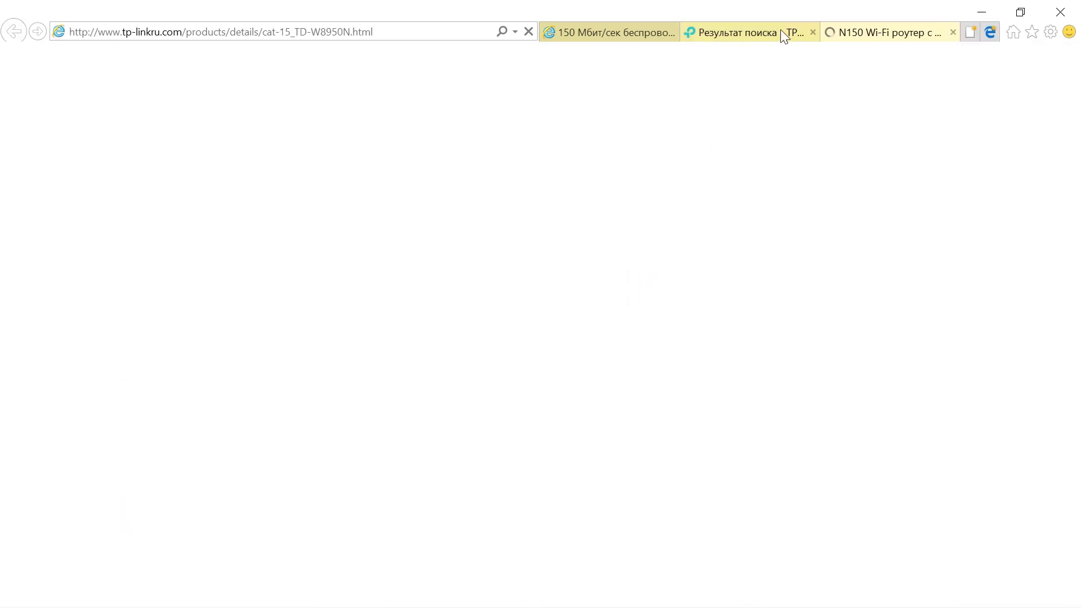
{"action": "left_click", "coordinate": [784, 34]}
{"action": "left_click", "coordinate": [813, 32]}
{"action": "scroll", "coordinate": [1078, 110], "scroll_direction": "down", "scroll_amount": 10}
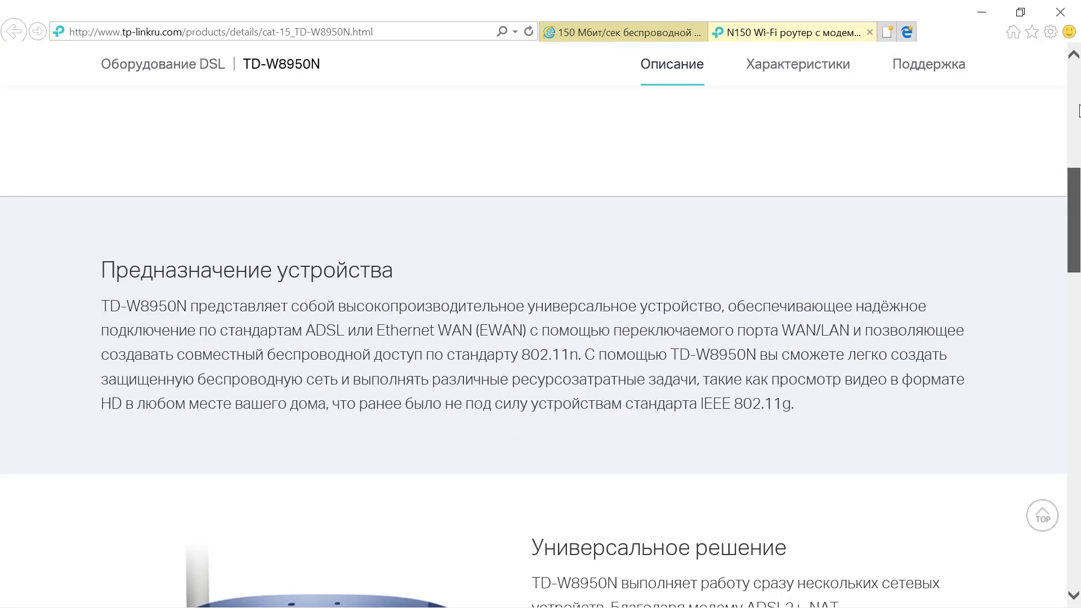
{"action": "scroll", "coordinate": [1079, 110], "scroll_direction": "up", "scroll_amount": 10}
{"action": "left_click", "coordinate": [907, 110]}
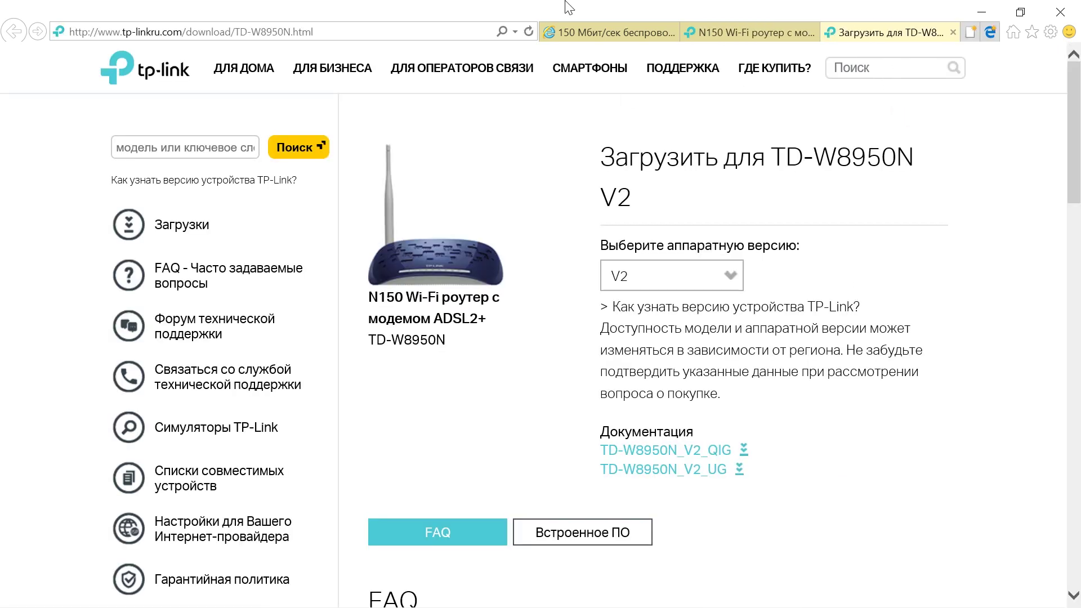
{"action": "left_click", "coordinate": [563, 32]}
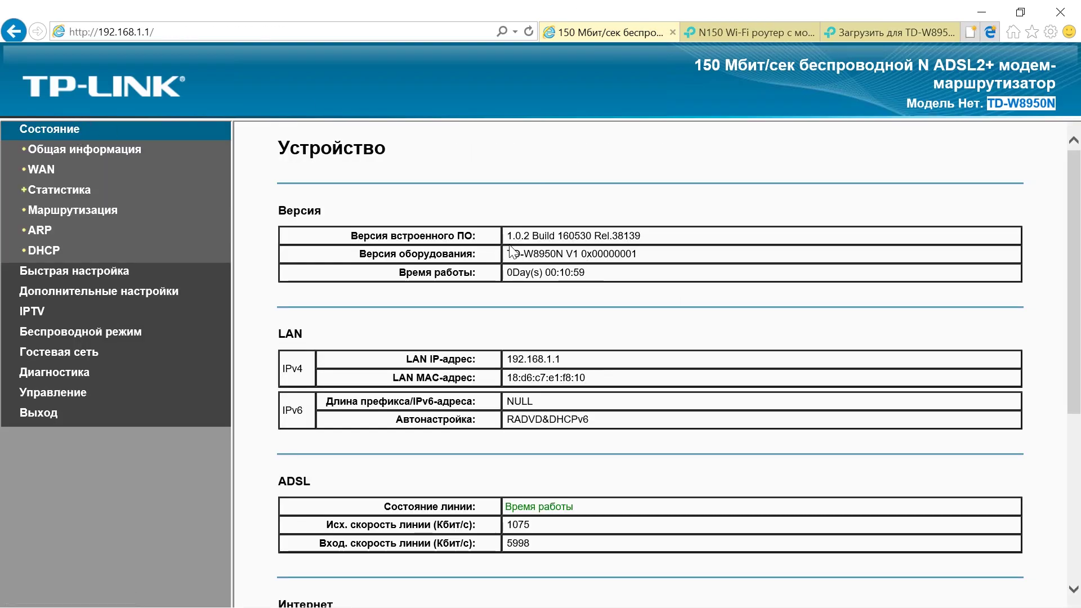
Show the firmware for hardware version V1 (only 150205) and compare with the router's firmware build.
{"action": "left_click", "coordinate": [860, 32]}
{"action": "left_click", "coordinate": [726, 274]}
{"action": "left_click", "coordinate": [637, 335]}
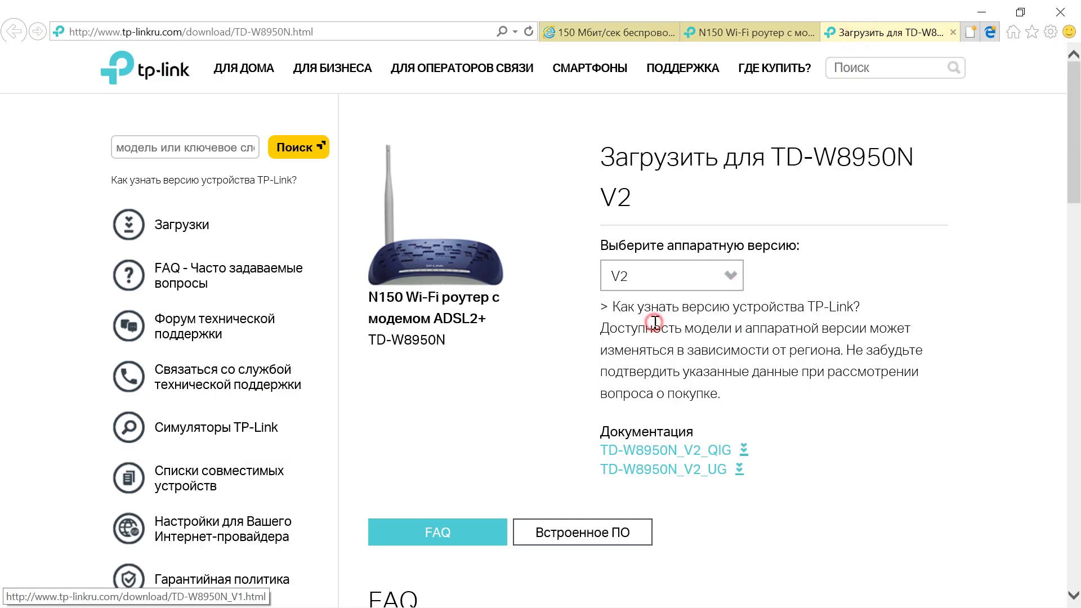
{"action": "scroll", "coordinate": [1076, 236], "scroll_direction": "down", "scroll_amount": 5}
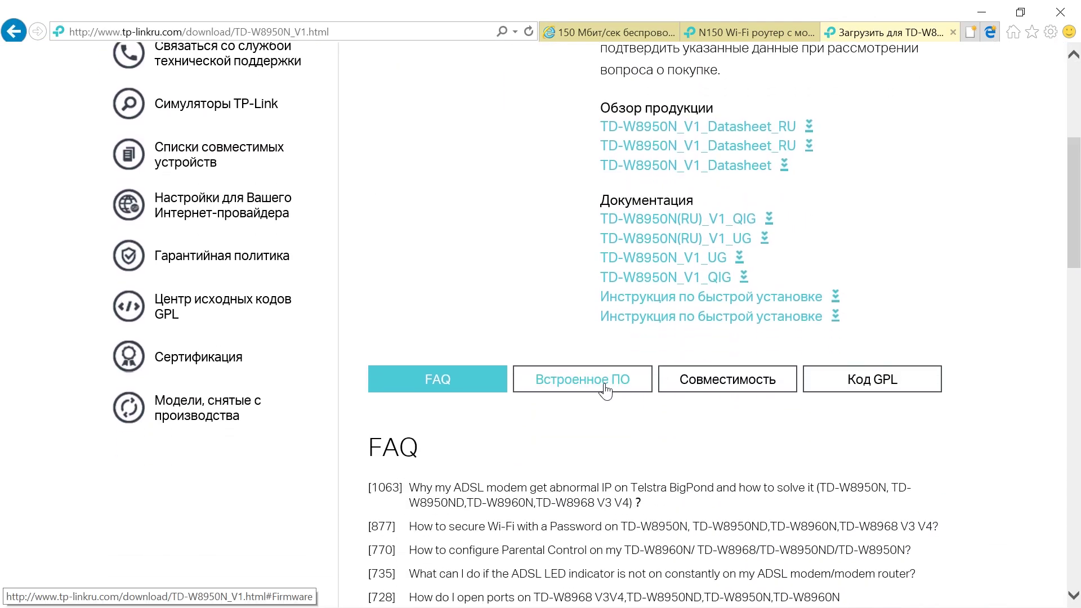
{"action": "left_click", "coordinate": [606, 385]}
{"action": "left_click_drag", "start_coordinate": [1077, 152], "coordinate": [1078, 307]}
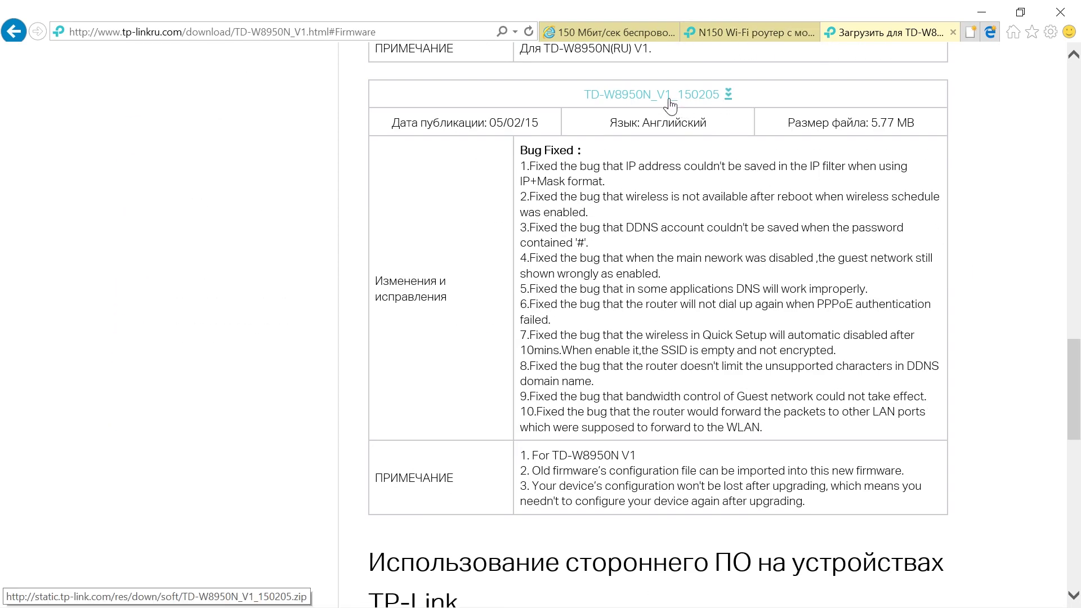
{"action": "left_click", "coordinate": [606, 32]}
{"action": "left_click_drag", "start_coordinate": [557, 236], "coordinate": [589, 237]}
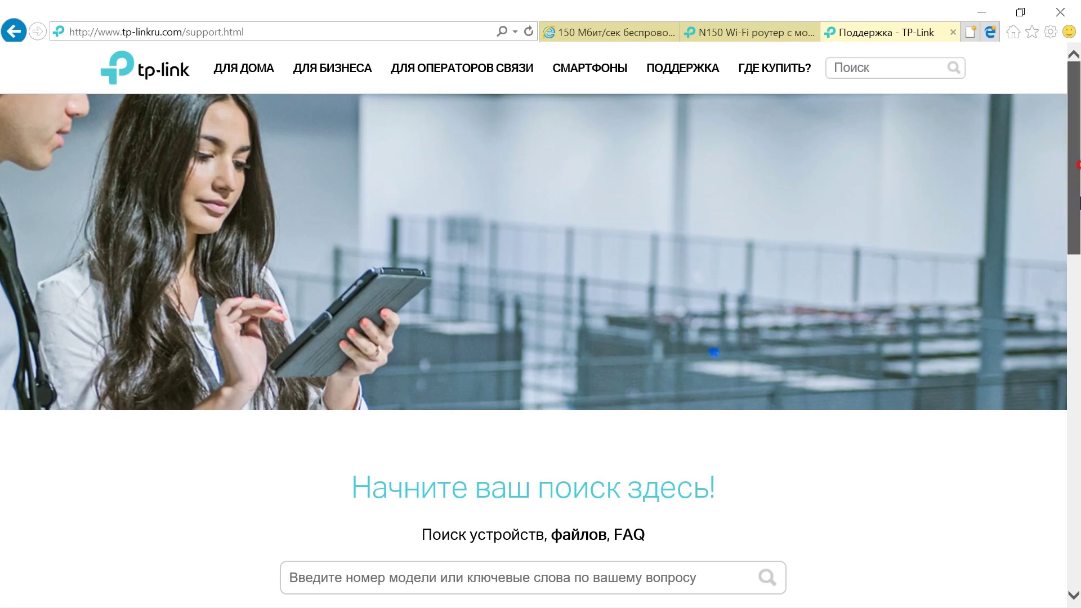
Go through Загрузки to the TD-W8950N download page under Модемы/шлюзы.
{"action": "scroll", "coordinate": [1054, 338], "scroll_direction": "down", "scroll_amount": 8}
{"action": "left_click", "coordinate": [214, 262]}
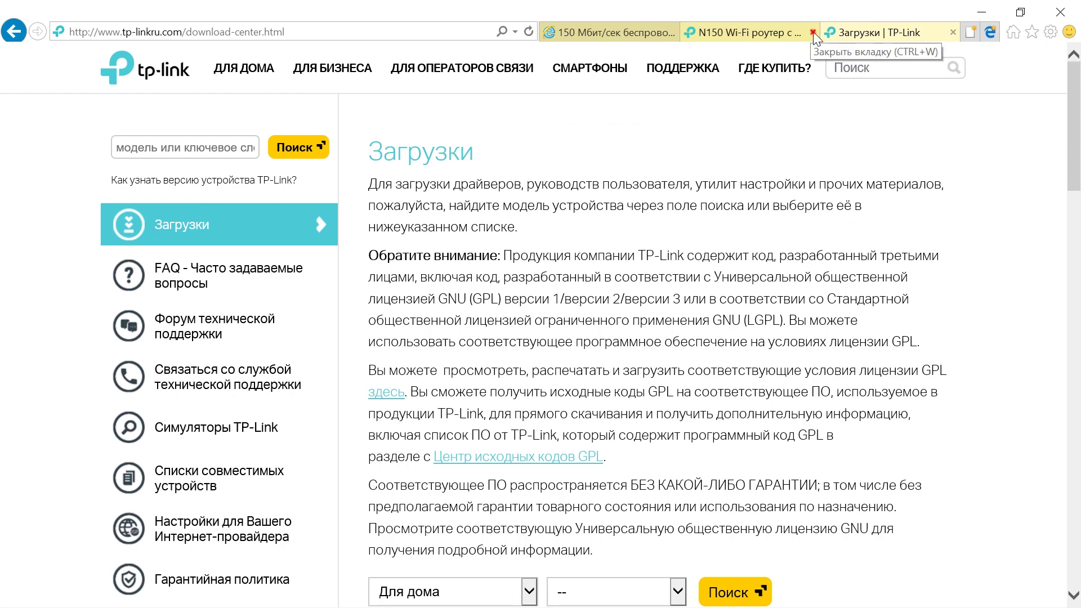
{"action": "left_click", "coordinate": [812, 32]}
{"action": "scroll", "coordinate": [545, 138], "scroll_direction": "down", "scroll_amount": 7}
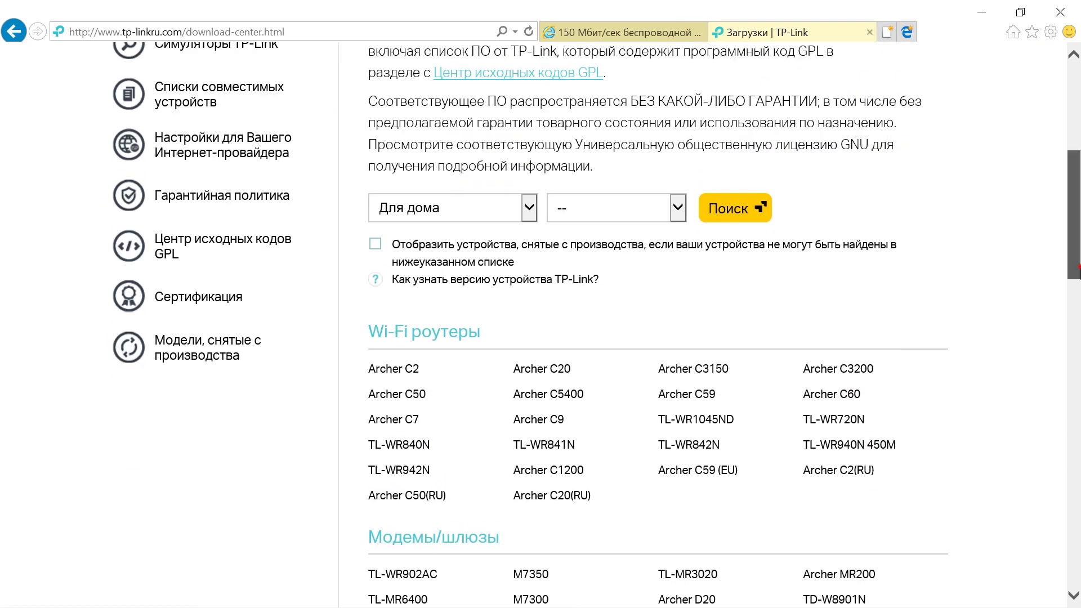
{"action": "scroll", "coordinate": [994, 522], "scroll_direction": "down", "scroll_amount": 6}
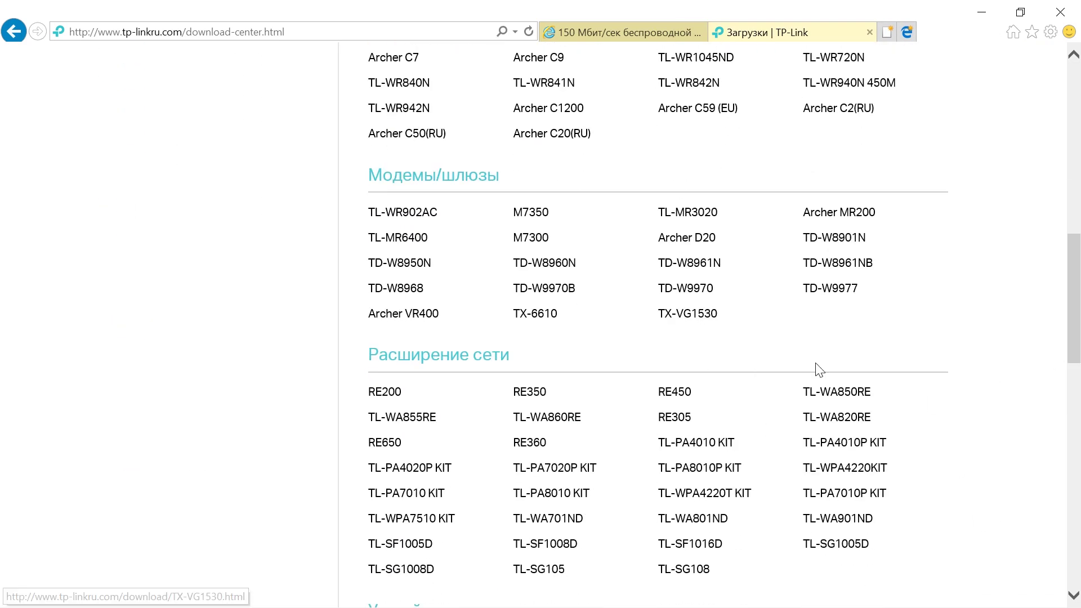
{"action": "left_click", "coordinate": [401, 264]}
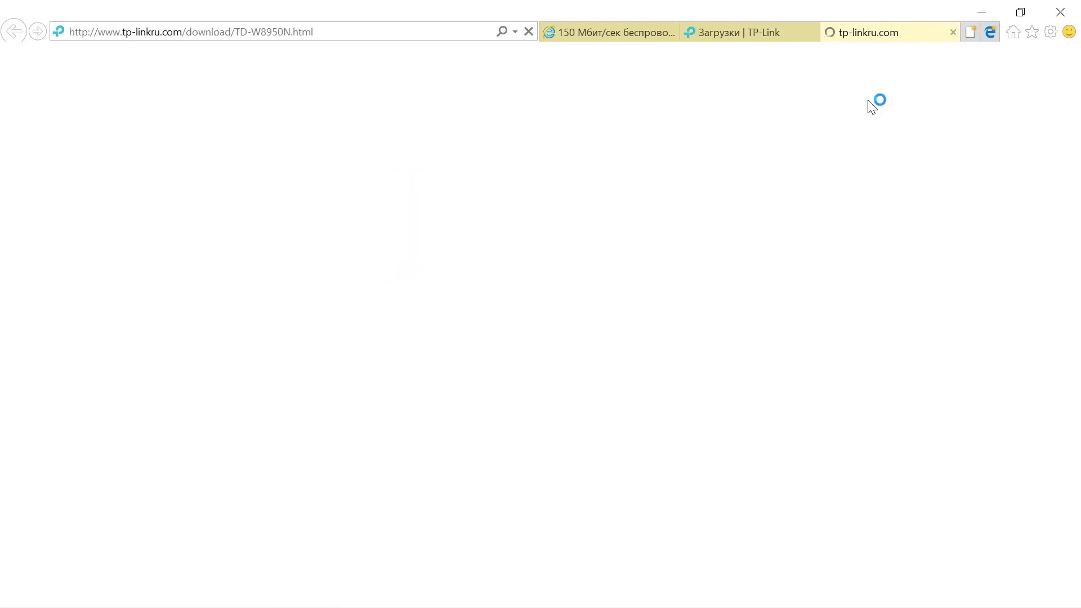
{"action": "left_click", "coordinate": [814, 32]}
Choose V1 and view its Встроенное ПО list (RU firmware 160218), then return to the router status tab.
{"action": "left_click", "coordinate": [724, 281]}
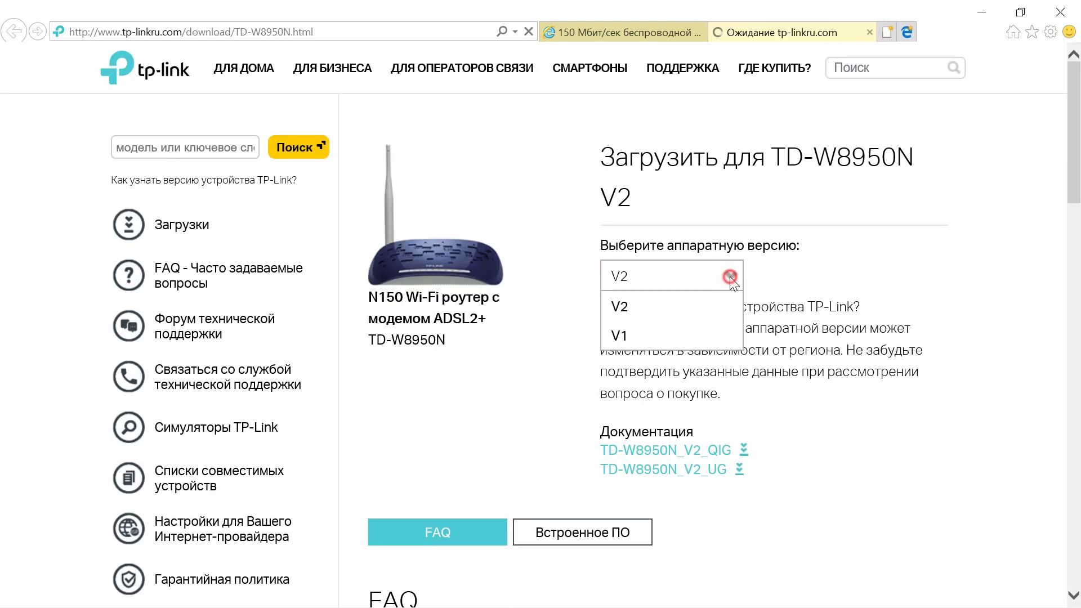
{"action": "left_click", "coordinate": [714, 333]}
{"action": "left_click_drag", "start_coordinate": [1079, 183], "coordinate": [1079, 295]}
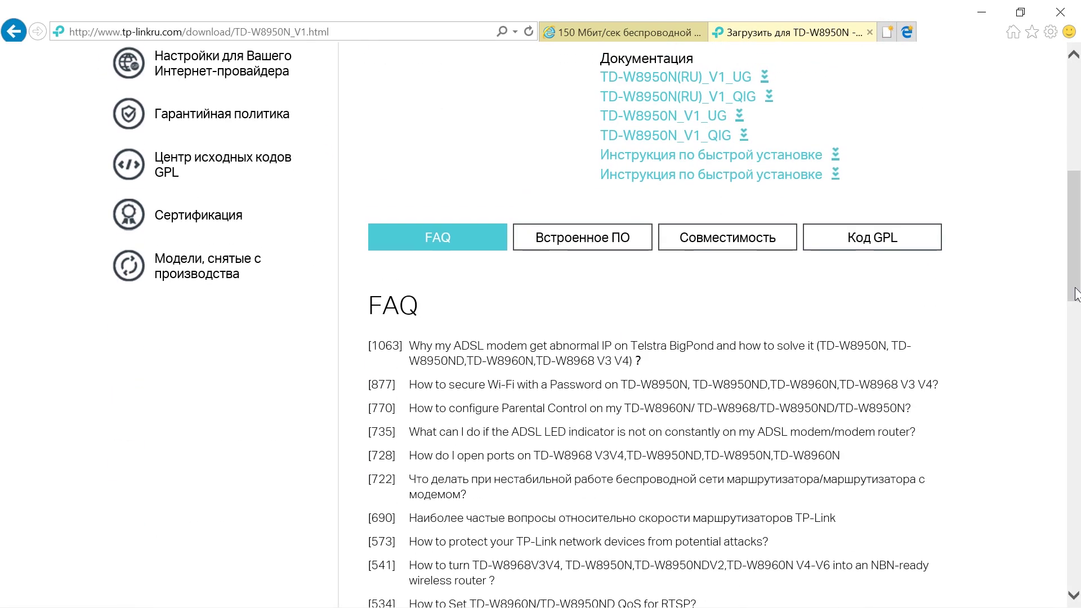
{"action": "left_click", "coordinate": [648, 248]}
{"action": "left_click_drag", "start_coordinate": [1079, 247], "coordinate": [1078, 345]}
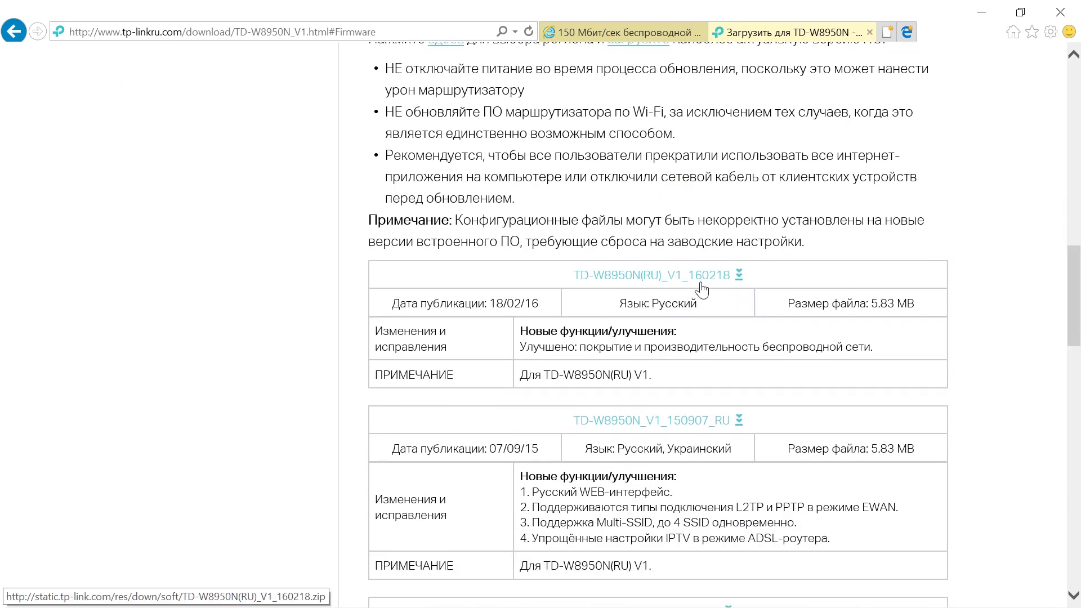
{"action": "left_click", "coordinate": [574, 33]}
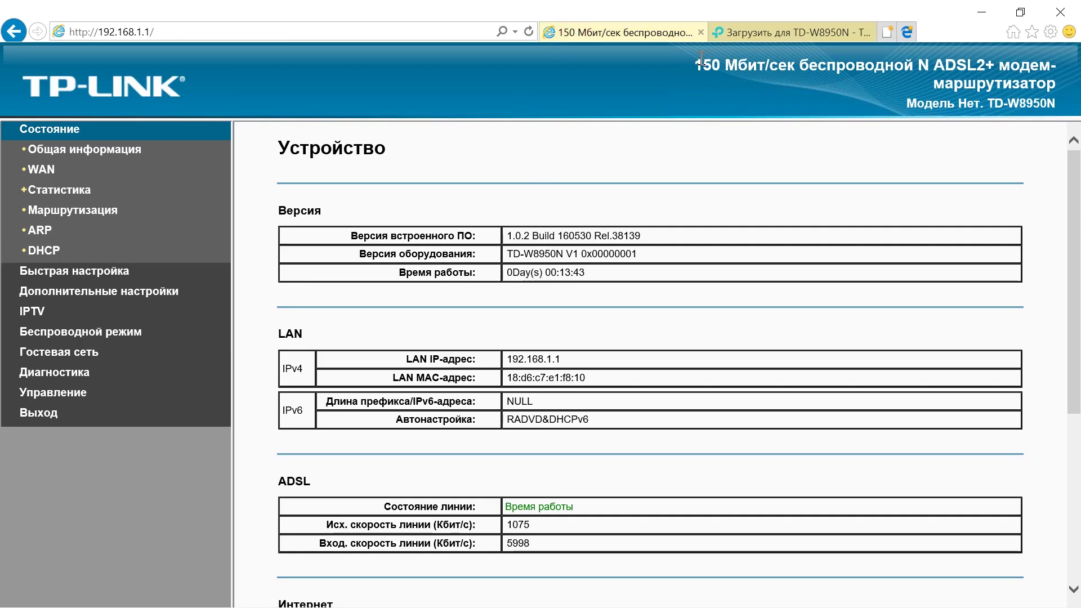
Select hardware version V2 on the download page and show its Встроенное ПО list.
{"action": "left_click", "coordinate": [740, 32]}
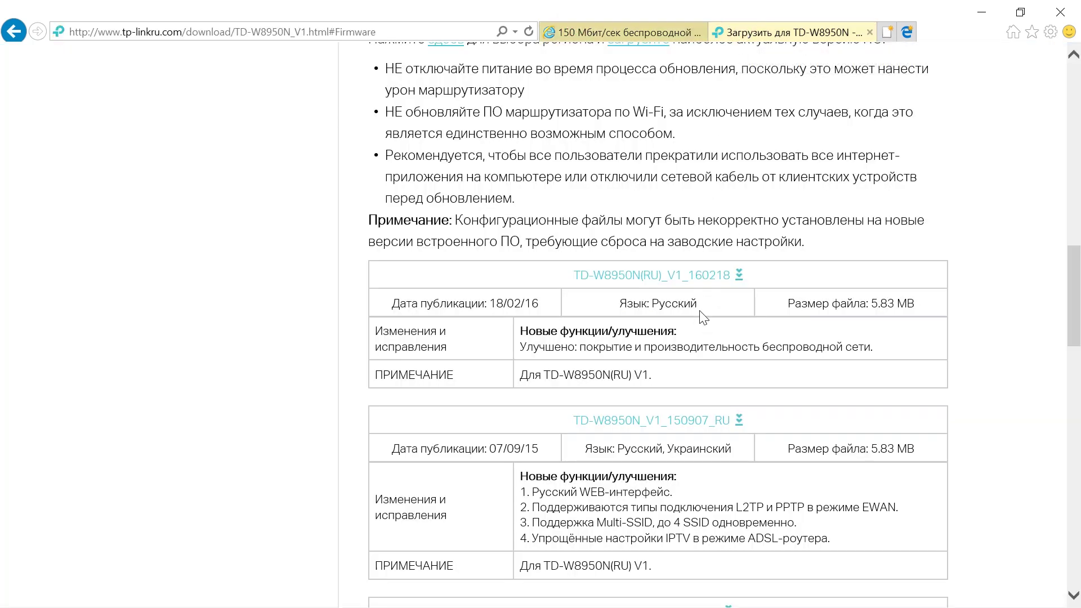
{"action": "left_click", "coordinate": [600, 30]}
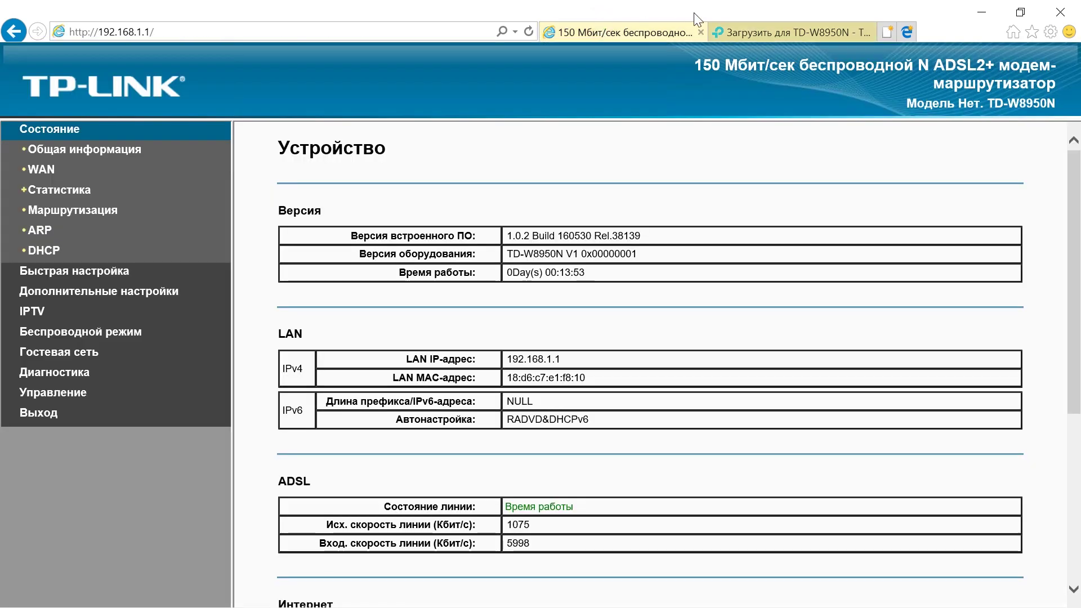
{"action": "left_click", "coordinate": [761, 29]}
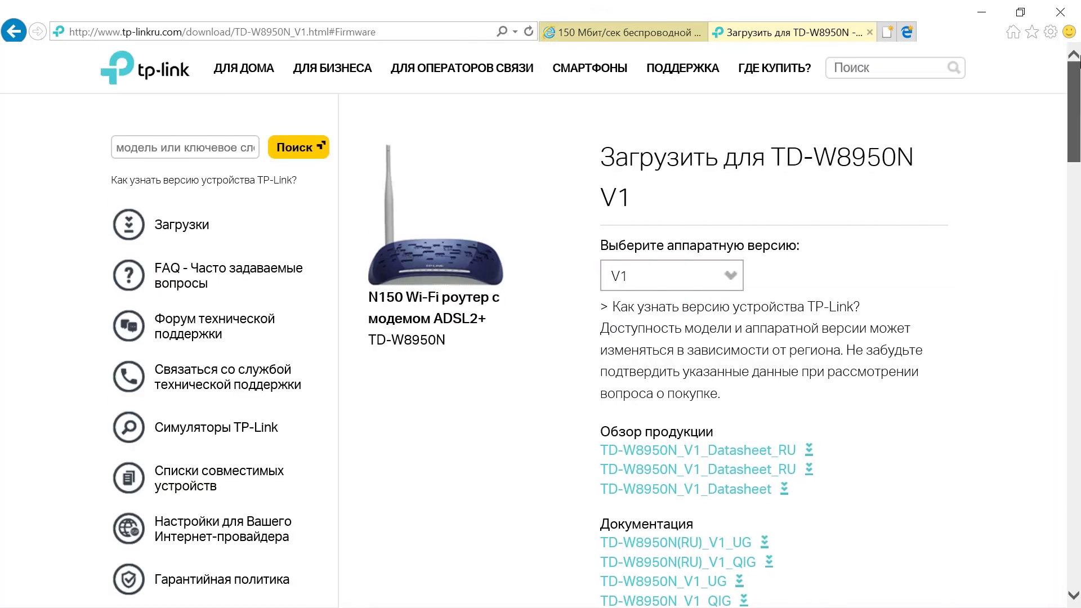
{"action": "left_click", "coordinate": [718, 289]}
{"action": "left_click", "coordinate": [674, 308]}
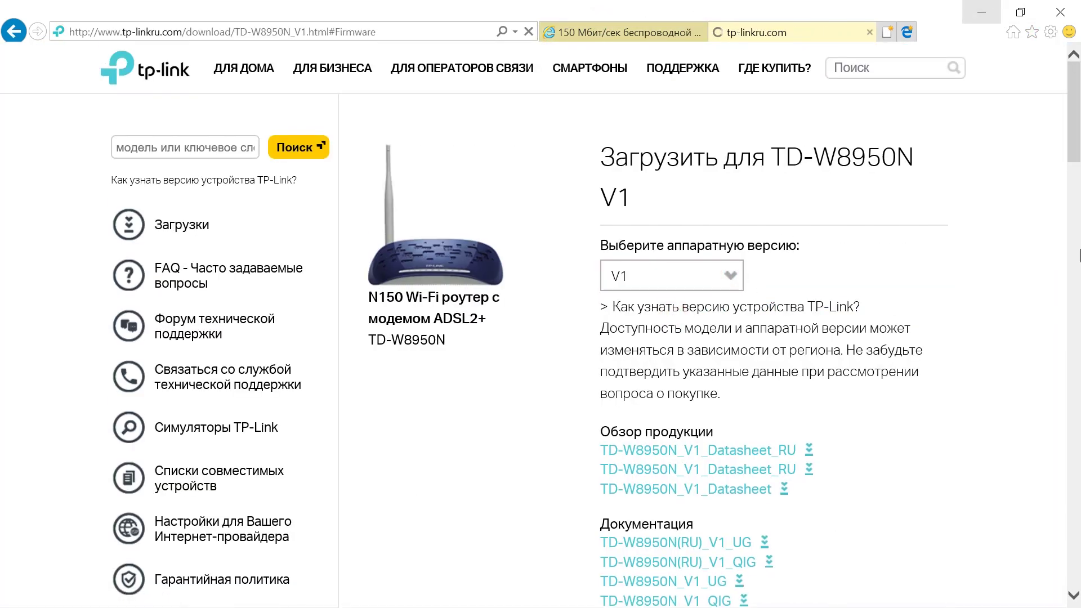
{"action": "scroll", "coordinate": [563, 304], "scroll_direction": "down", "scroll_amount": 5}
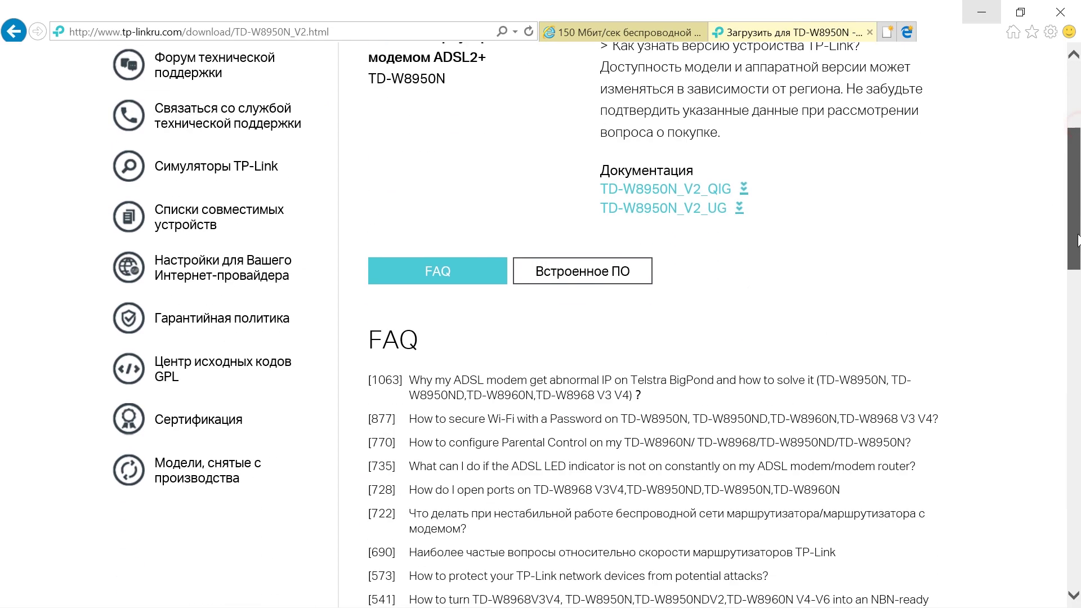
{"action": "left_click", "coordinate": [633, 100]}
{"action": "scroll", "coordinate": [698, 54], "scroll_direction": "down", "scroll_amount": 8}
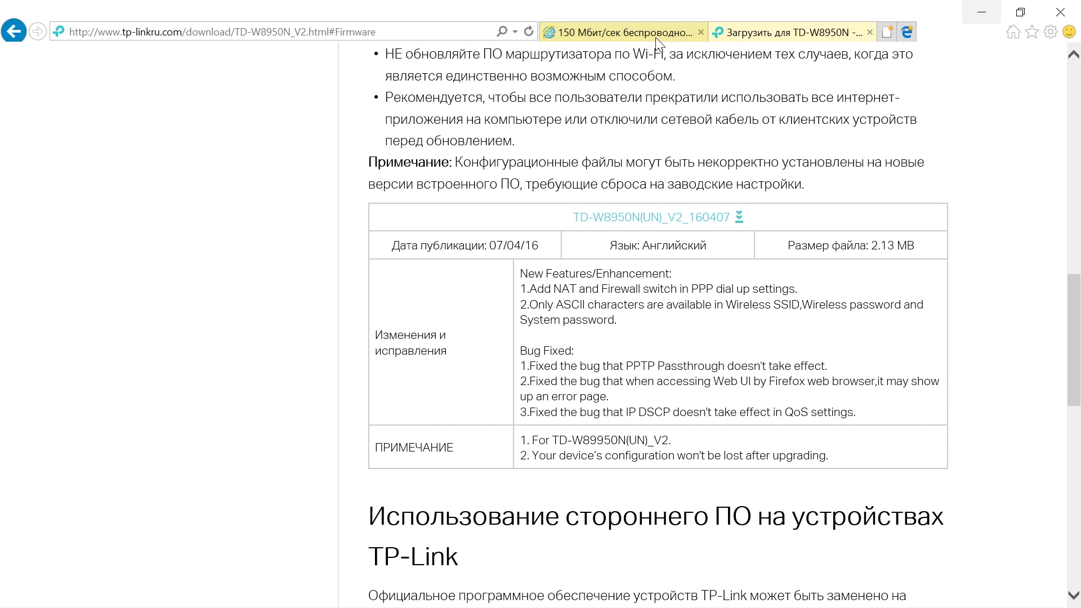
Compare the router status with the V2 firmware table listing TD-W8950N(UN)_V2_160407.
{"action": "left_click", "coordinate": [655, 34]}
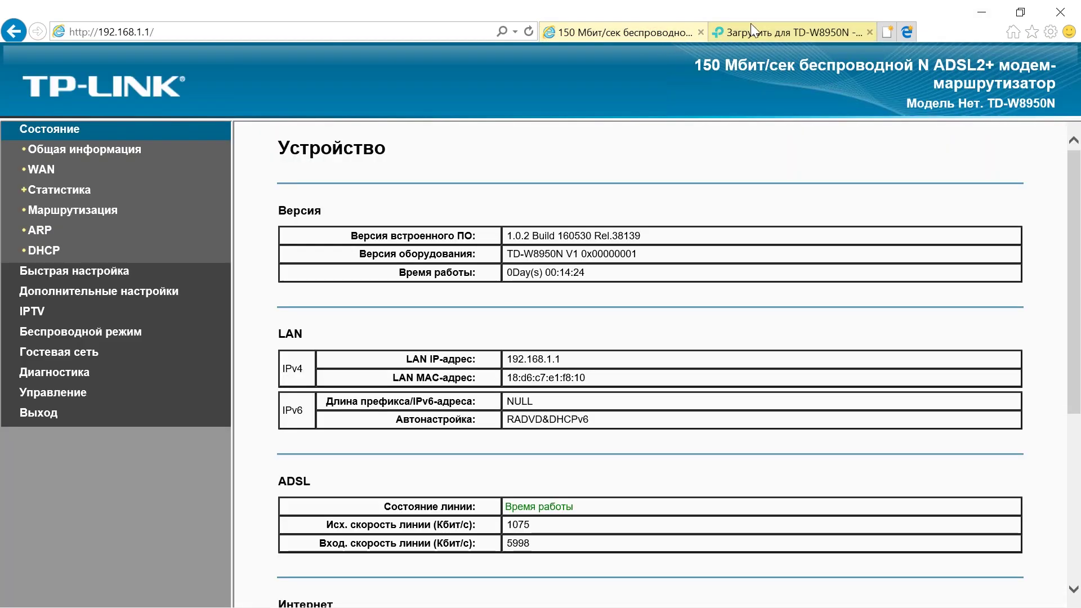
{"action": "left_click", "coordinate": [782, 39]}
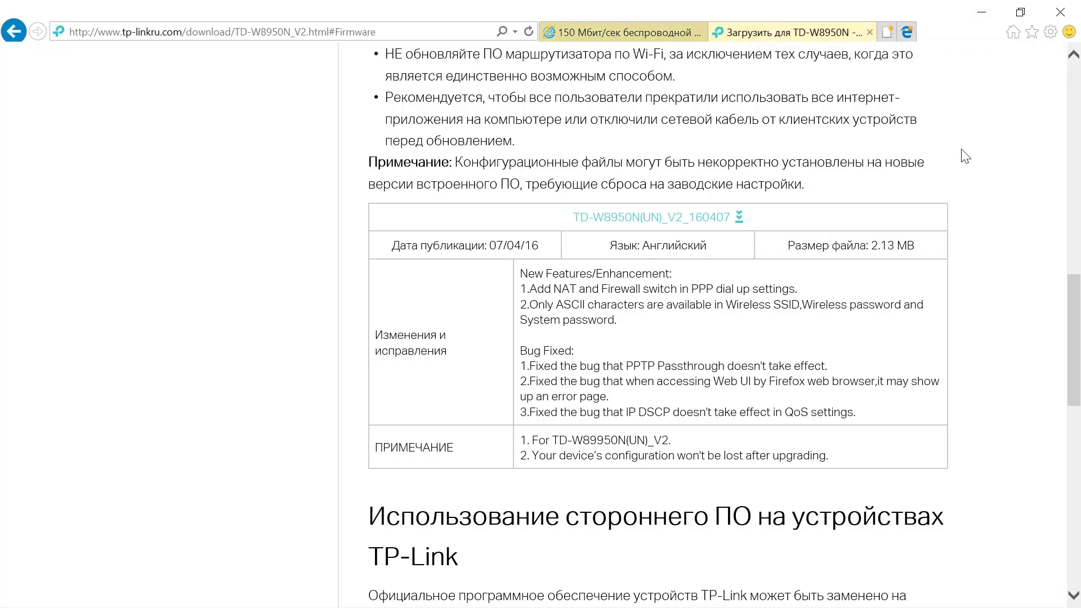
{"action": "left_click_drag", "start_coordinate": [1074, 301], "coordinate": [1076, 357]}
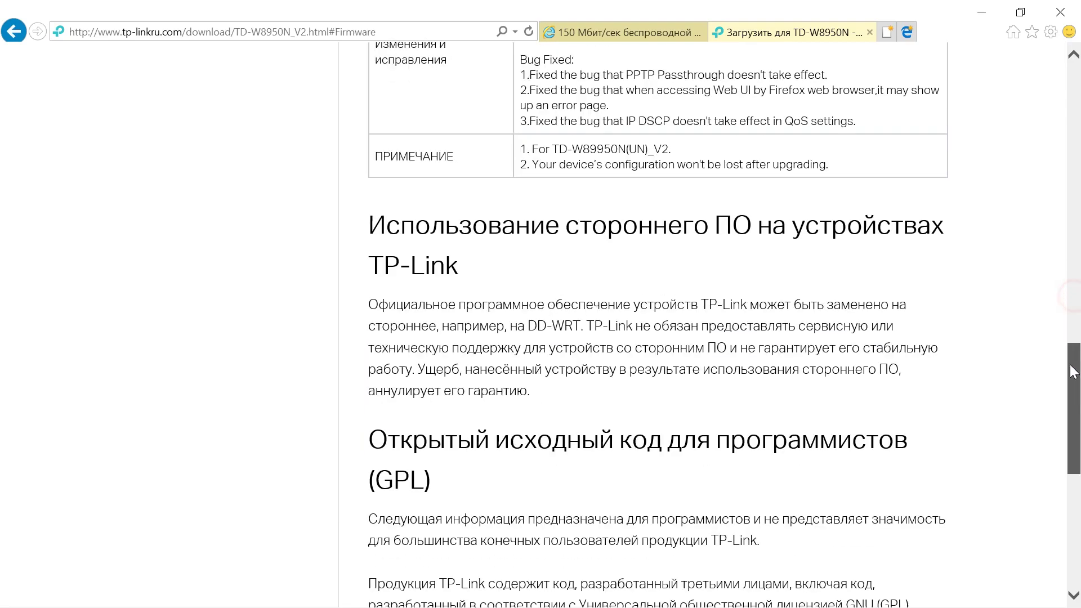
{"action": "left_click_drag", "start_coordinate": [1075, 356], "coordinate": [1078, 143]}
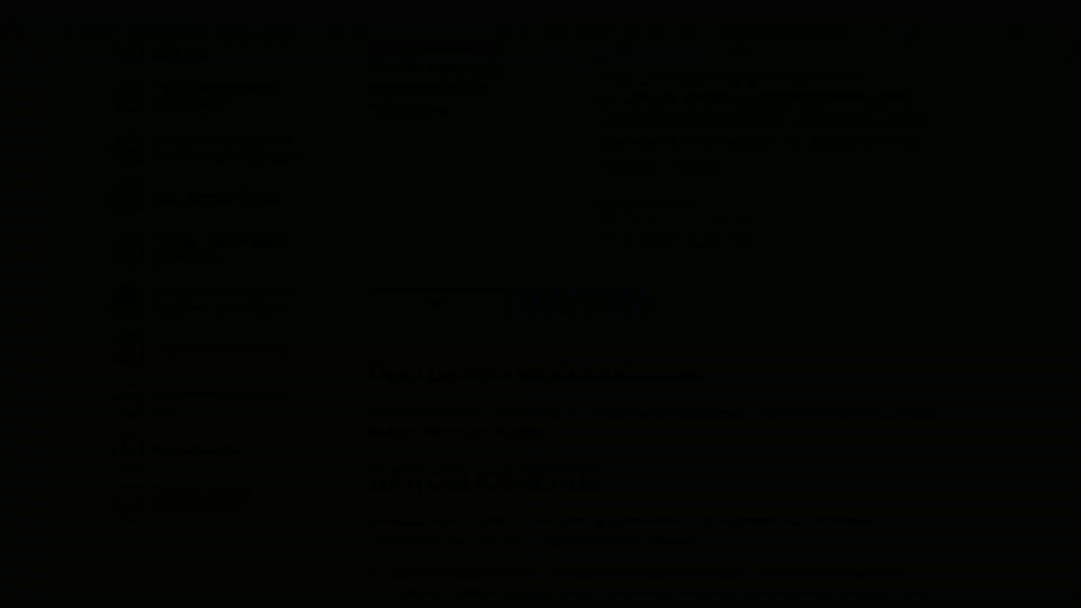